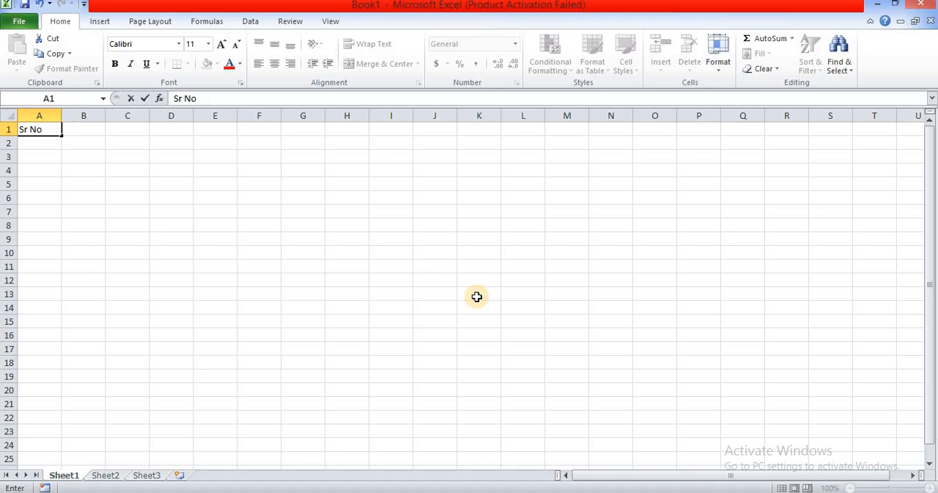
# Step: Enter the column headings Name in cell B1 and Product's Name in cell C1
pyautogui.press('Tab')
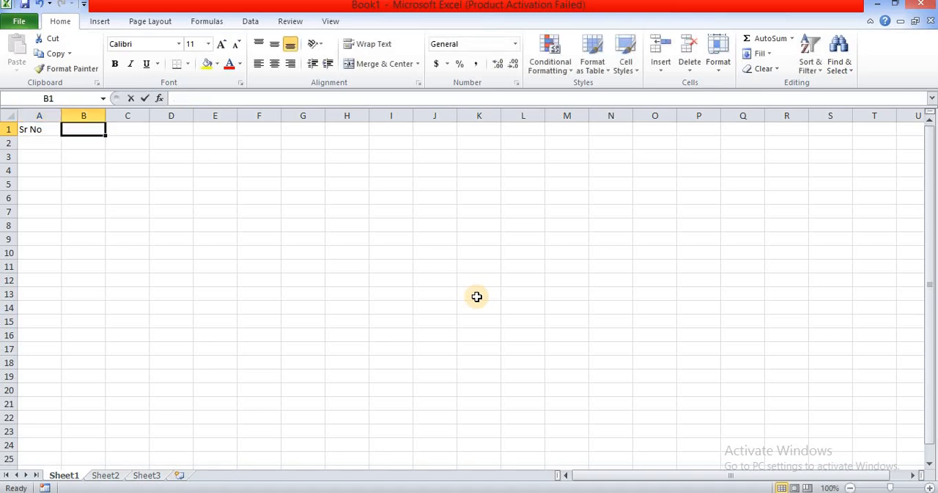
pyautogui.write('Name')
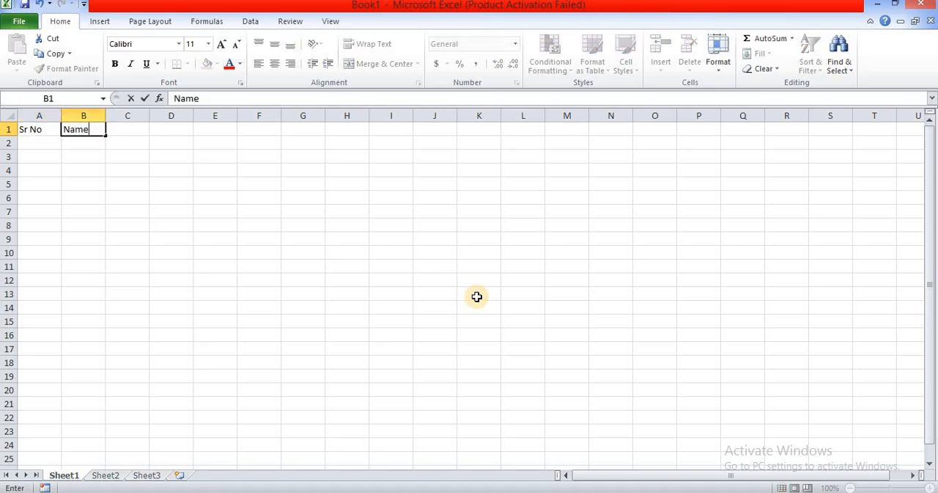
pyautogui.press('Tab')
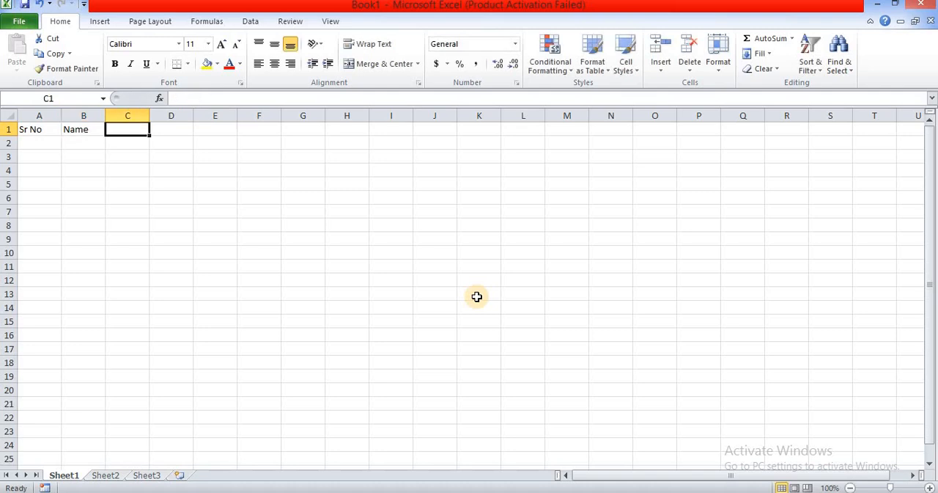
pyautogui.write('Pro')
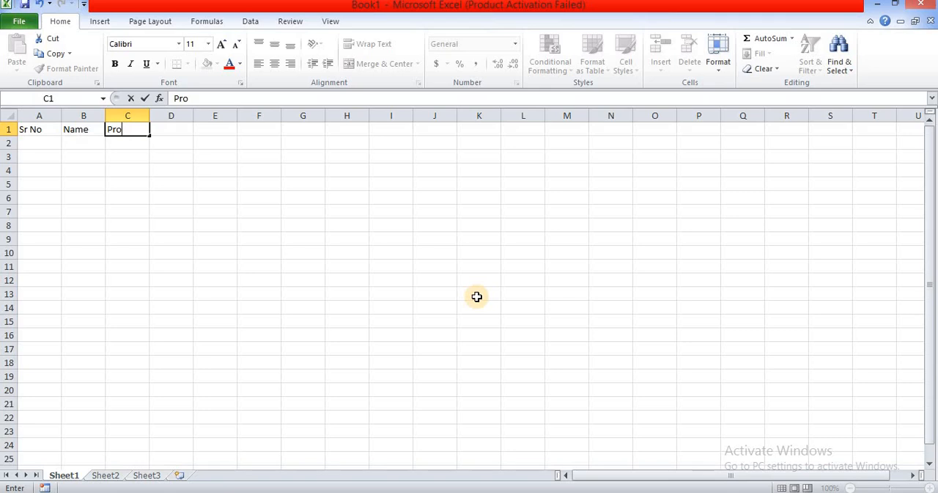
pyautogui.write("duct's Name")
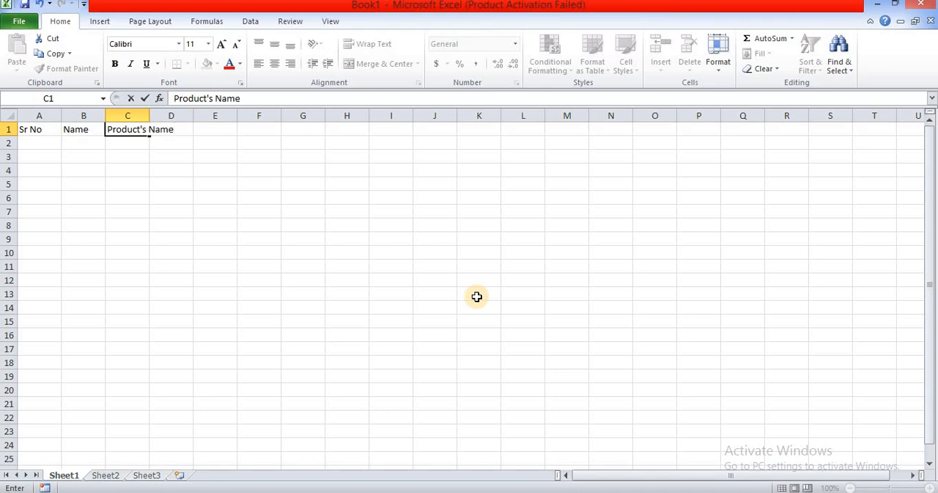
# Step: Add the column headings Amount in cell D1 and Check Box in cell E1
pyautogui.press('Tab')
pyautogui.write('Amount')
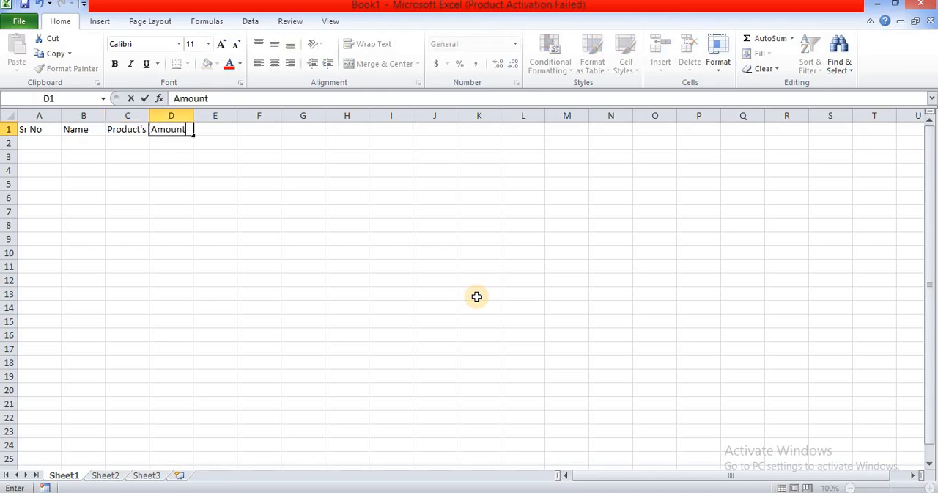
pyautogui.press('Tab')
pyautogui.write('C')
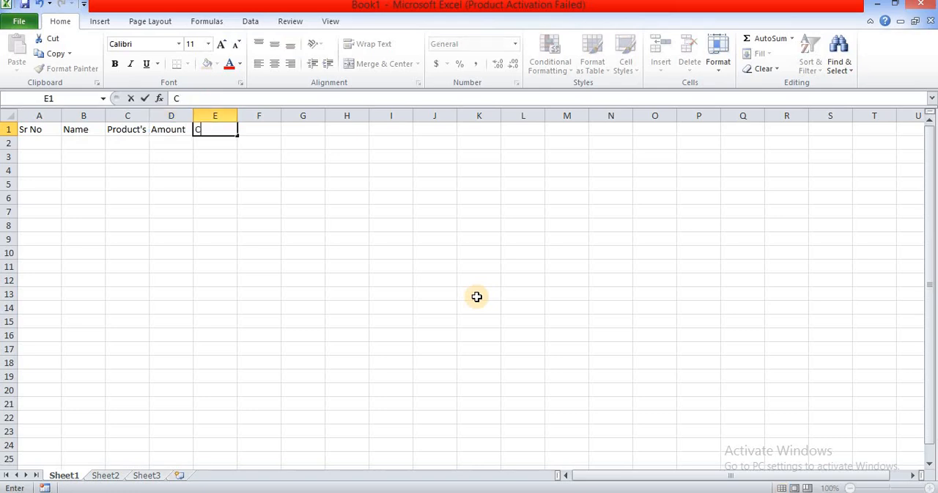
pyautogui.write('heck')
pyautogui.write(' Bio')
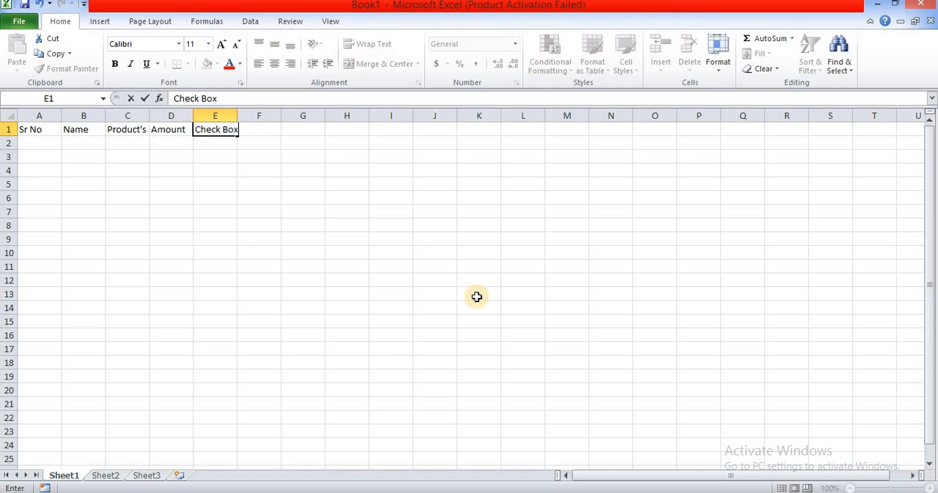
# Step: Enter the column heading Payment Status in cell F1
pyautogui.press('Tab')
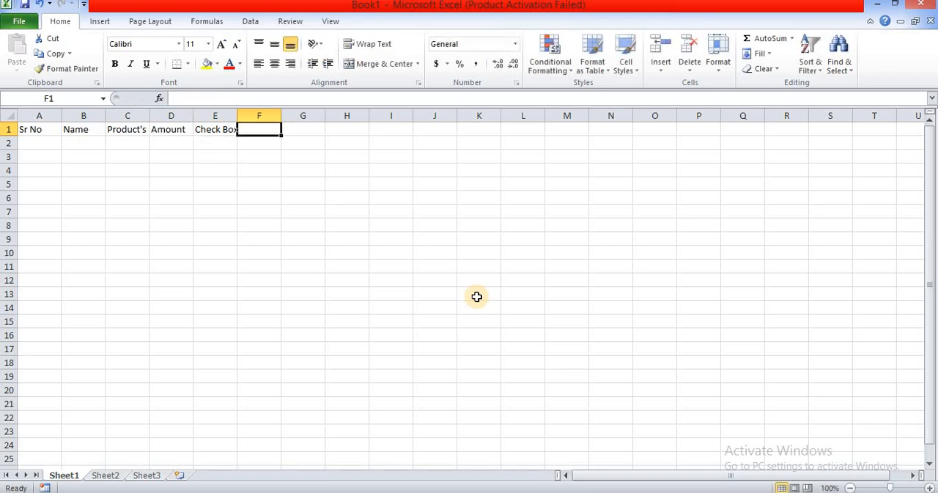
pyautogui.write('Pa')
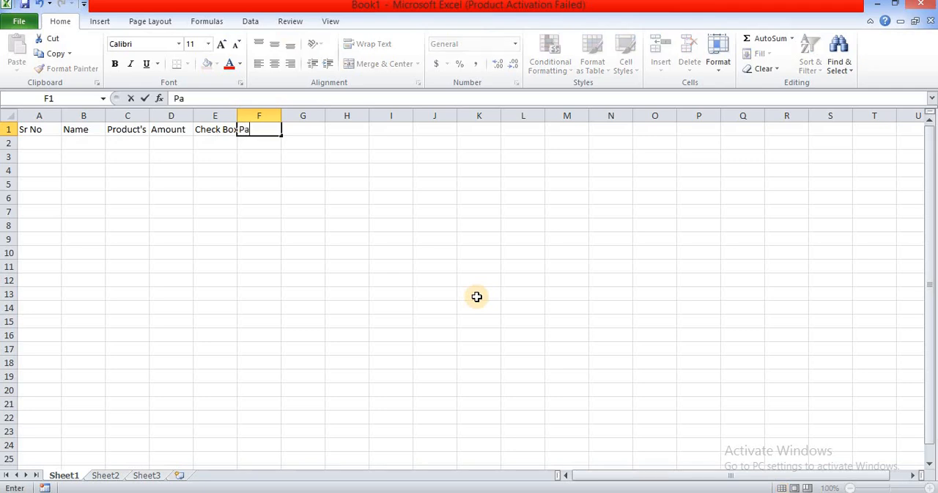
pyautogui.write('yment Staut')
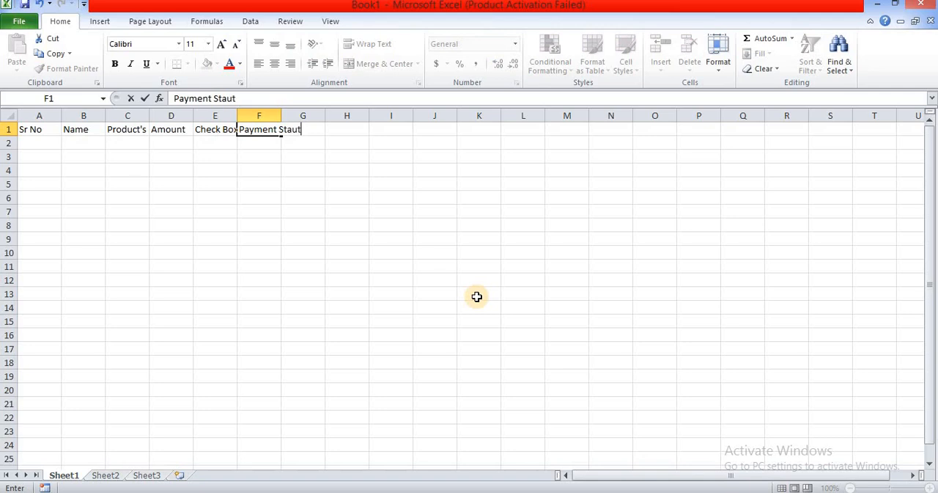
pyautogui.press('BackSpace')
pyautogui.press('BackSpace')
pyautogui.write('tus')
pyautogui.click(143, 157)
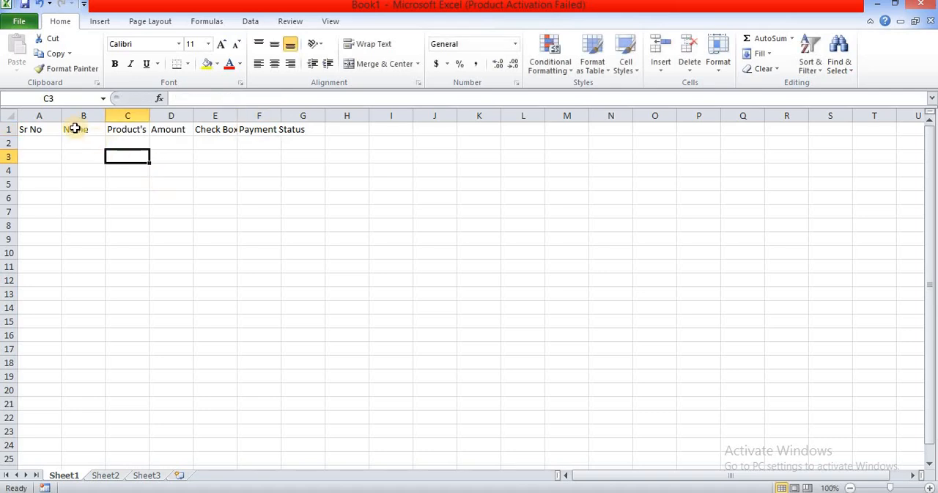
# Step: Widen columns A through F so that every heading in row 1 fits its cell
pyautogui.moveTo(62, 113); pyautogui.dragTo(431, 115)
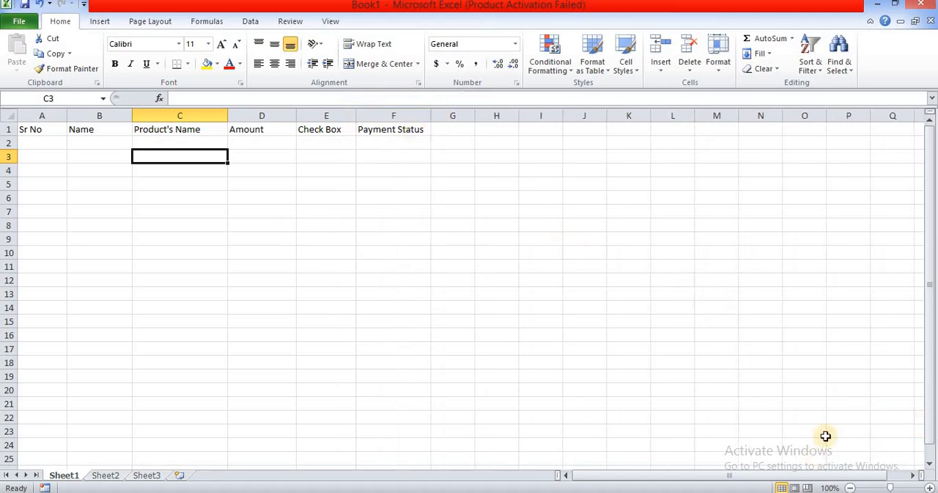
pyautogui.click(930, 488)
pyautogui.click(930, 488)
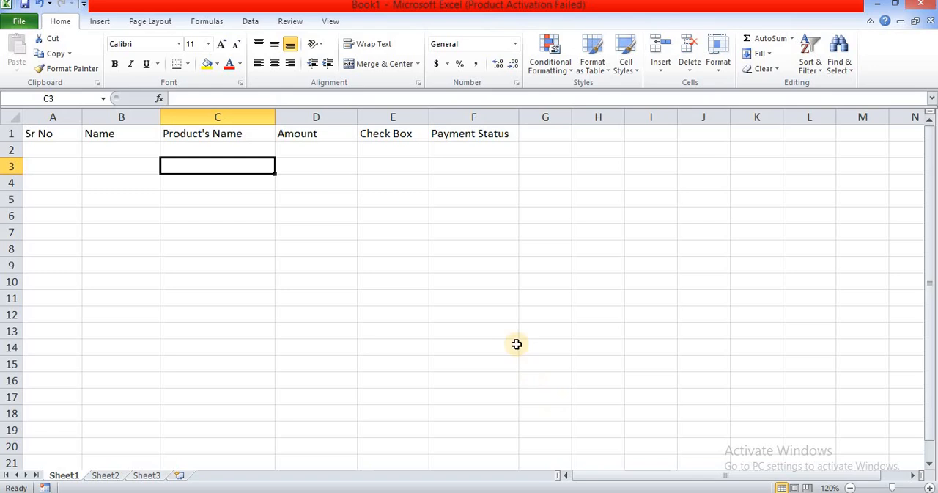
# Step: Apply all borders to the table range A1:F4
pyautogui.click(45, 153)
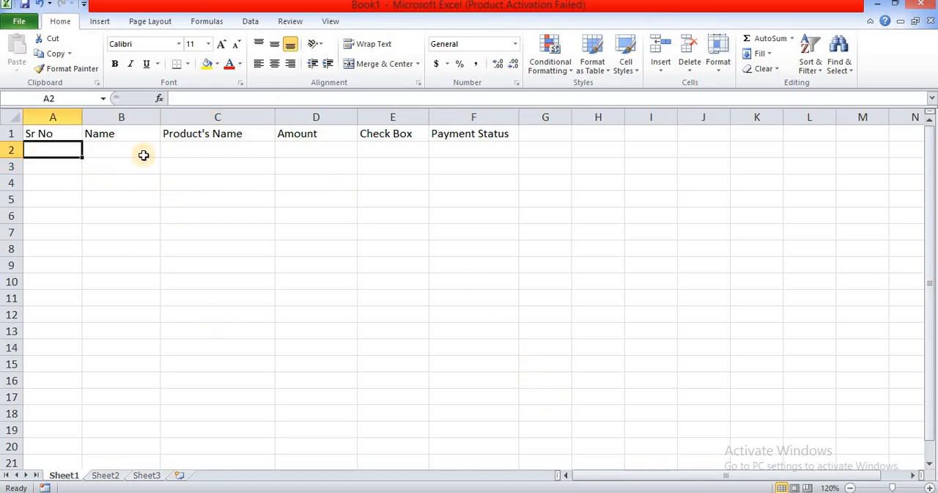
pyautogui.moveTo(37, 132); pyautogui.dragTo(461, 185)
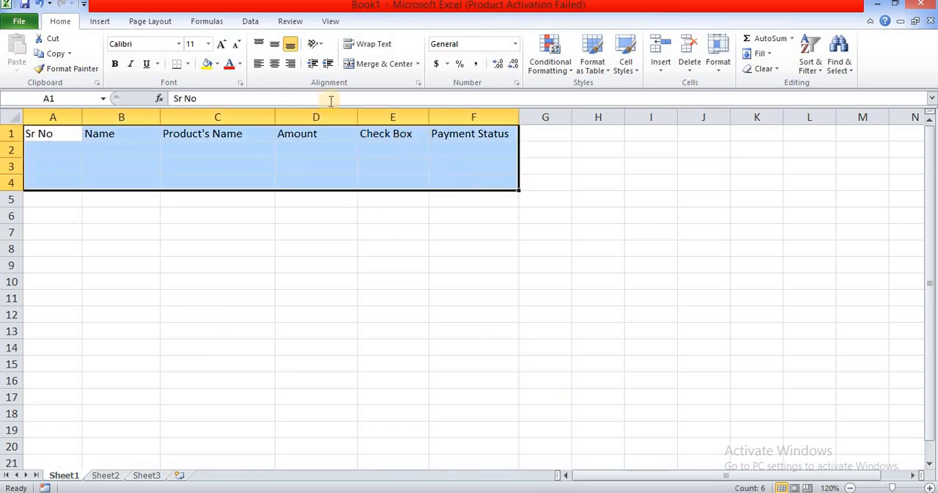
pyautogui.click(189, 66)
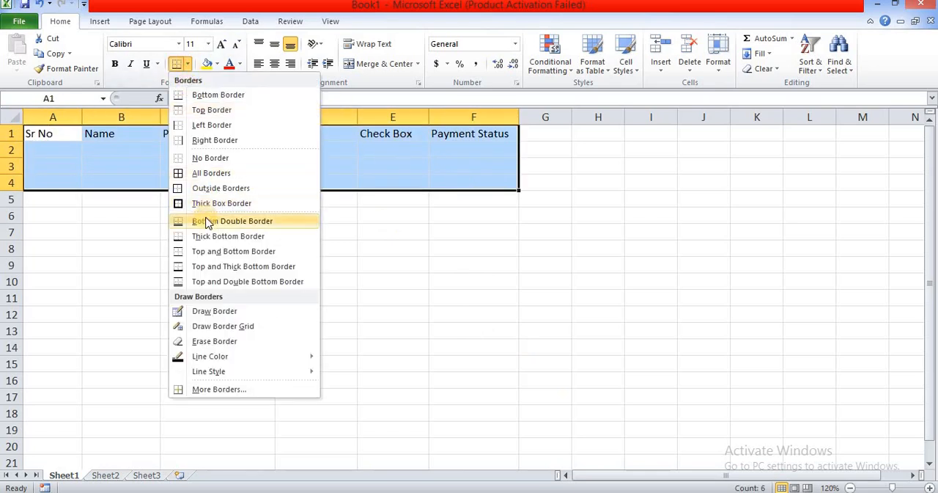
pyautogui.click(200, 174)
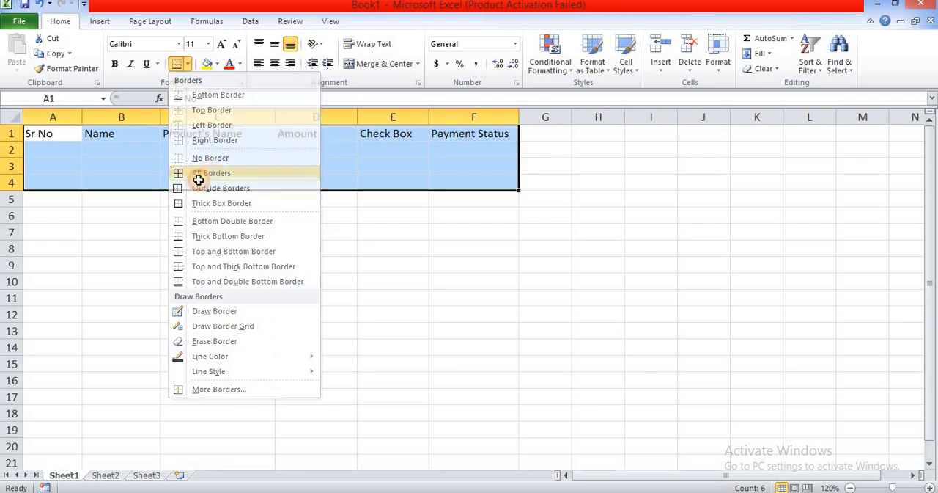
# Step: Make the header row A1:F1 bold
pyautogui.click(63, 138)
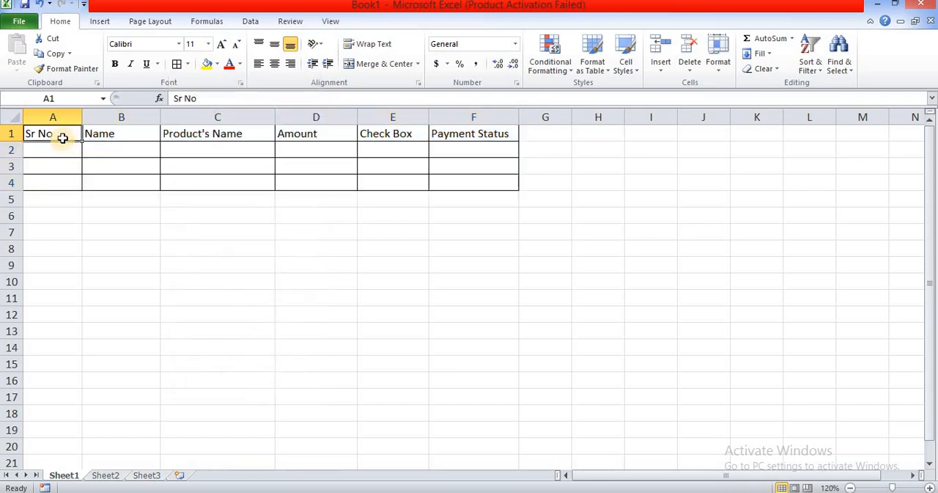
pyautogui.moveTo(63, 139); pyautogui.dragTo(486, 110)
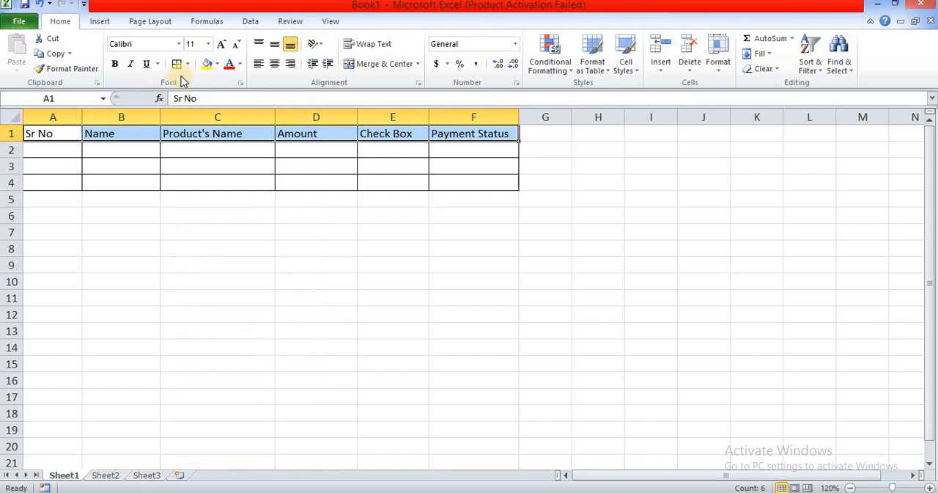
pyautogui.click(116, 65)
# Step: Enter the serial numbers 1, 2 and 3 in cells A2 to A4
pyautogui.click(51, 145)
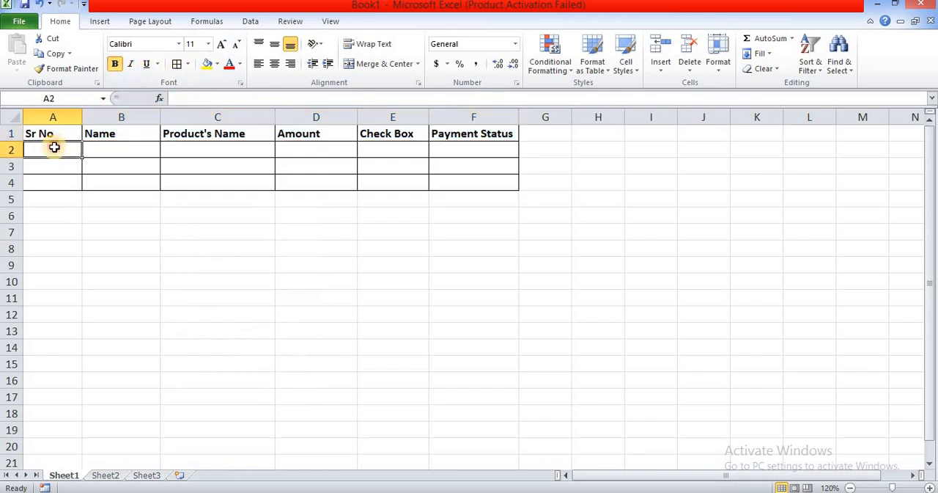
pyautogui.write('1')
pyautogui.press('Return')
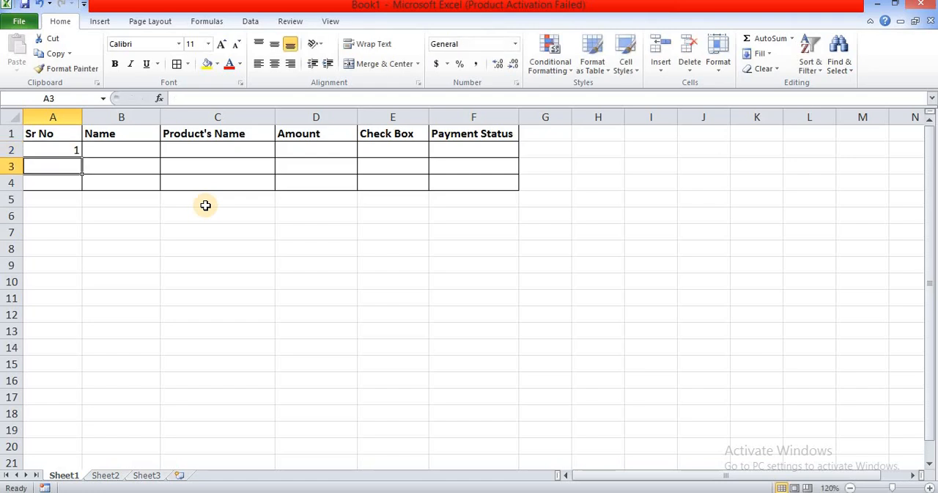
pyautogui.write('2')
pyautogui.press('Return')
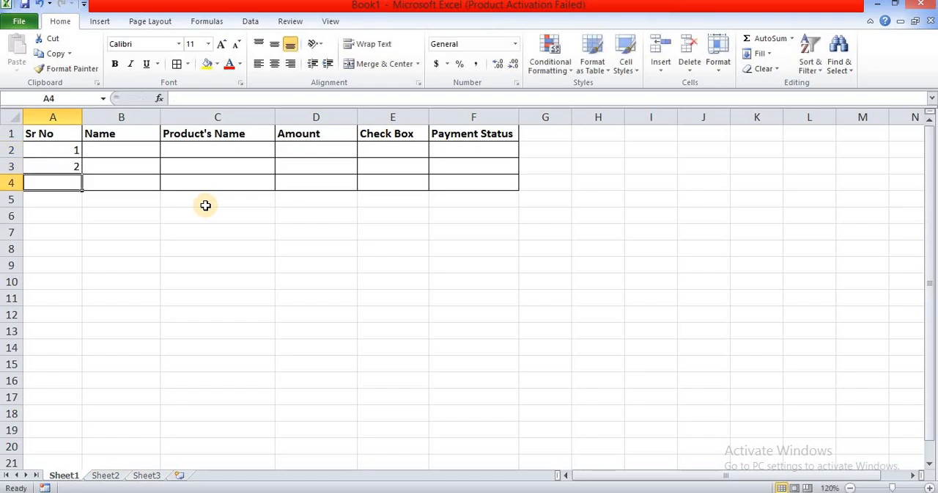
pyautogui.write('3')
# Step: Enter the first person's name in cell B2 of the Name column
pyautogui.click(93, 148)
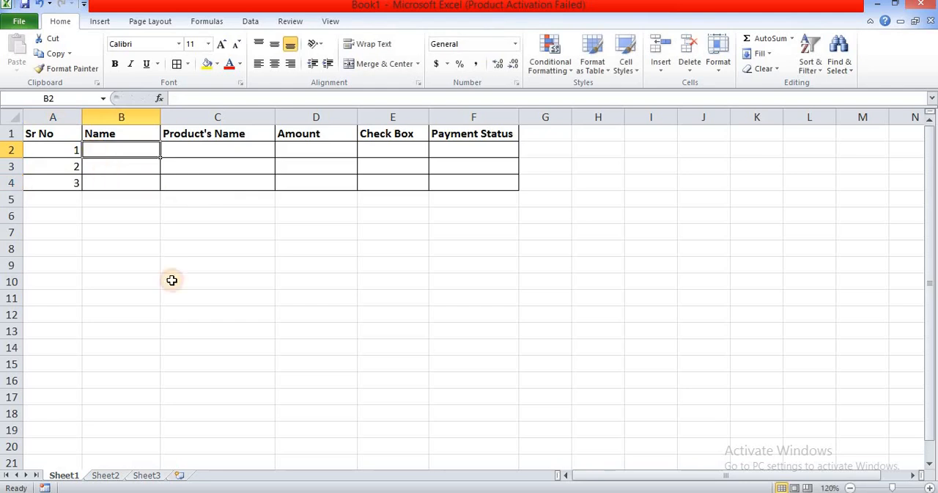
pyautogui.write('Ramesh')
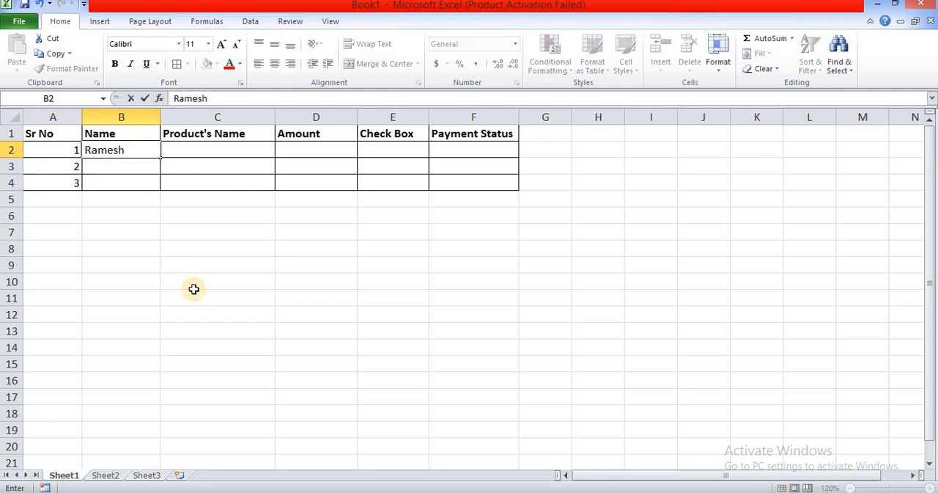
pyautogui.press('Return')
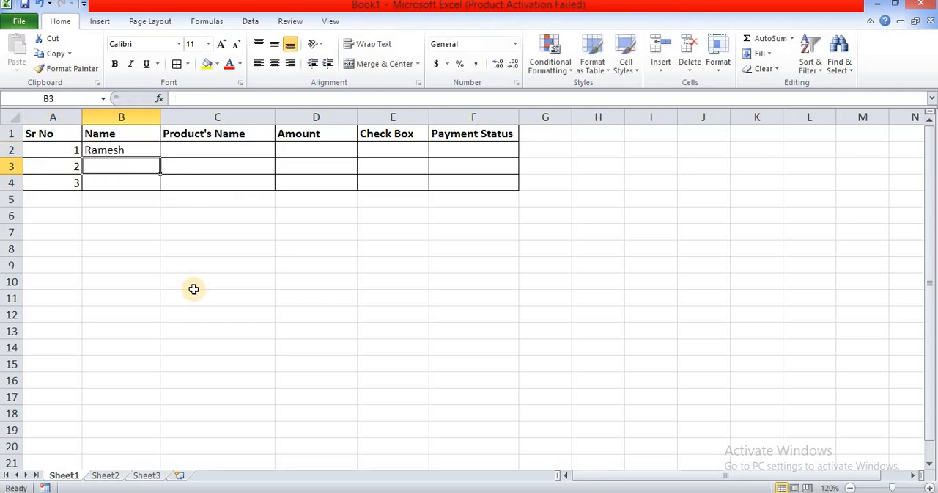
pyautogui.write('Ya')
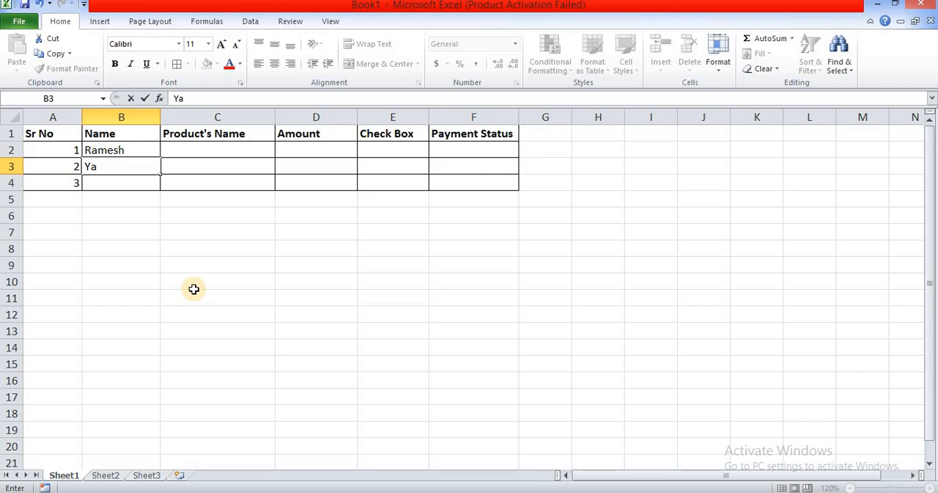
pyautogui.write('gendra')
pyautogui.press('Return')
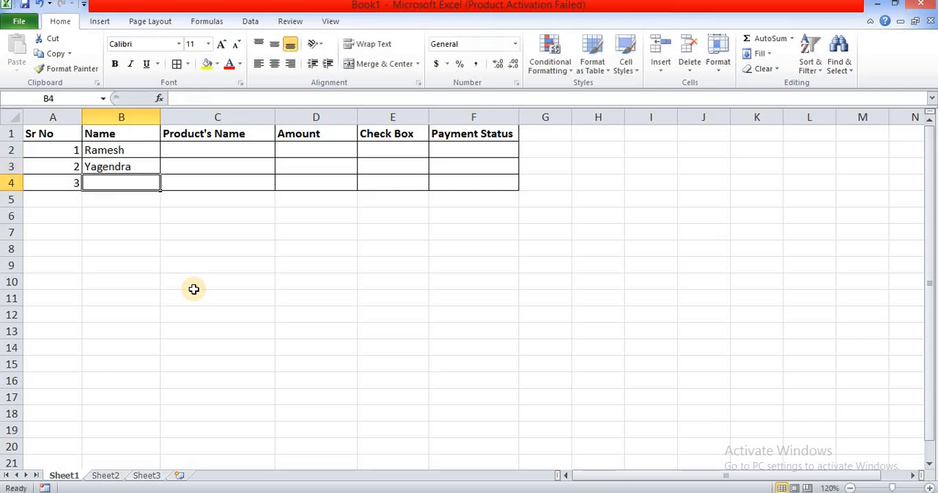
# Step: Enter the second person's corrected name in cell B3
pyautogui.press('BackSpace')
pyautogui.press('Up')
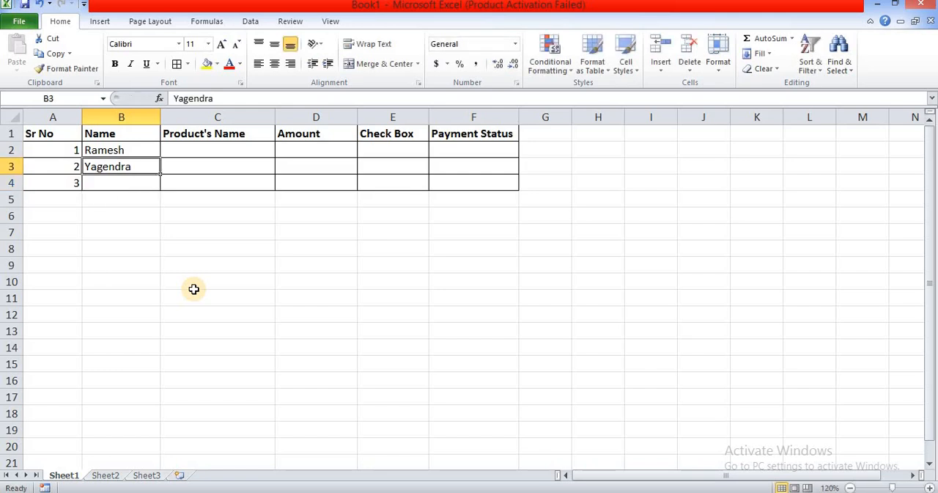
pyautogui.write('You')
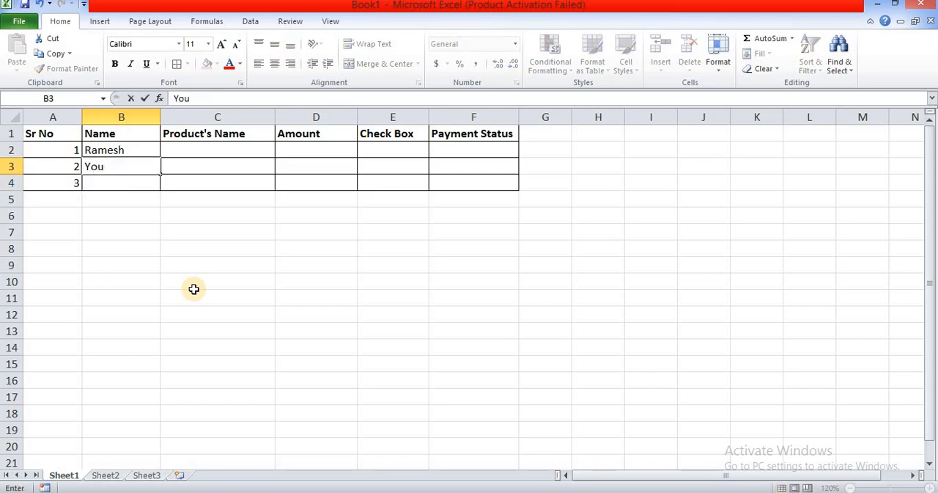
pyautogui.press('BackSpace')
pyautogui.write('audendra')
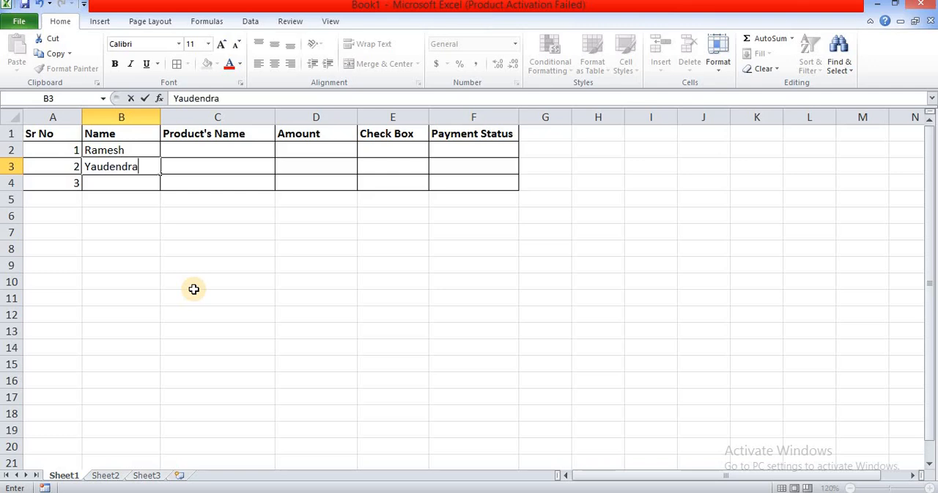
pyautogui.press('Return')
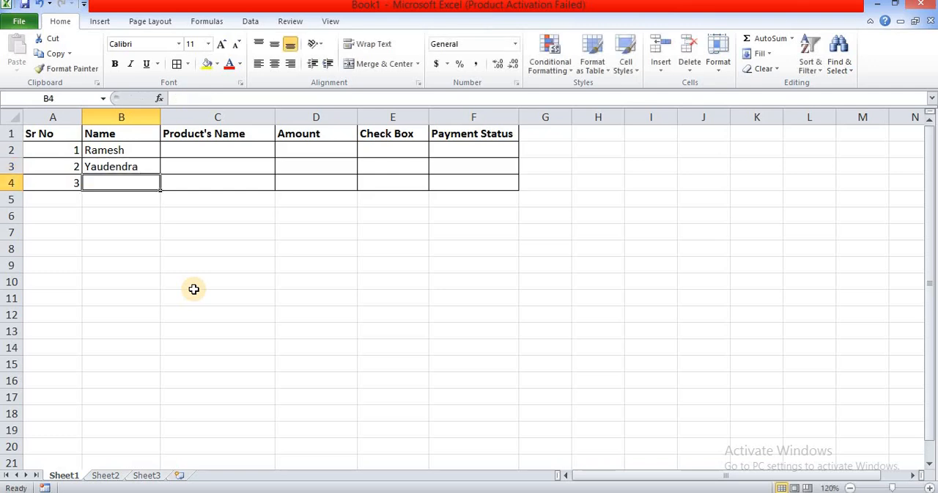
# Step: Enter the third person's name in cell B4 of the Name column
pyautogui.write('Sured')
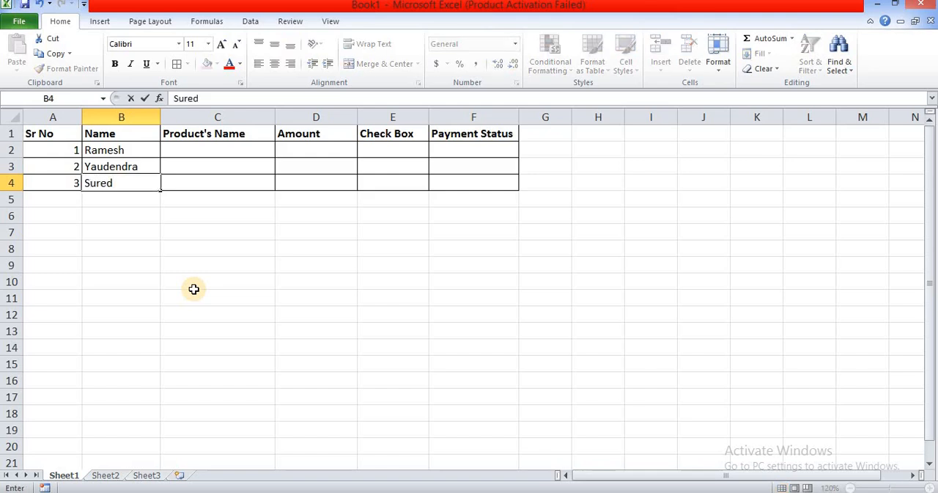
pyautogui.press('BackSpace')
pyautogui.write('sh')
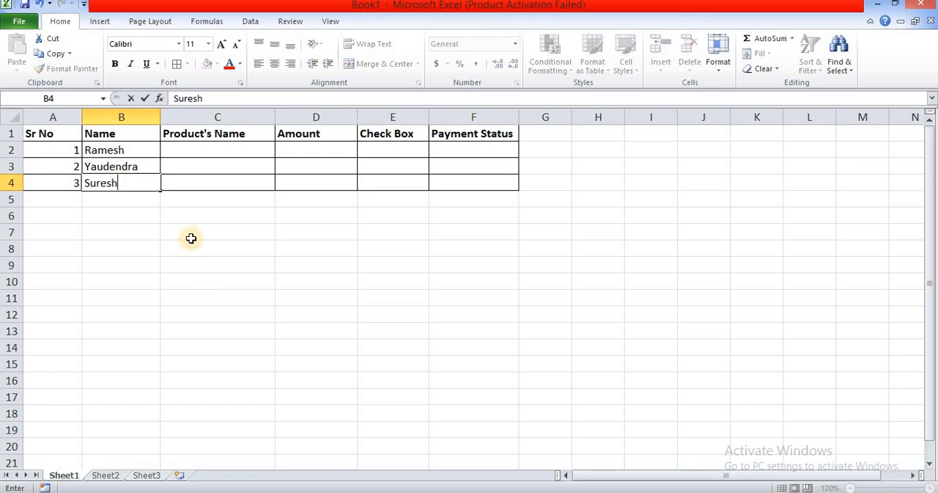
pyautogui.click(224, 153)
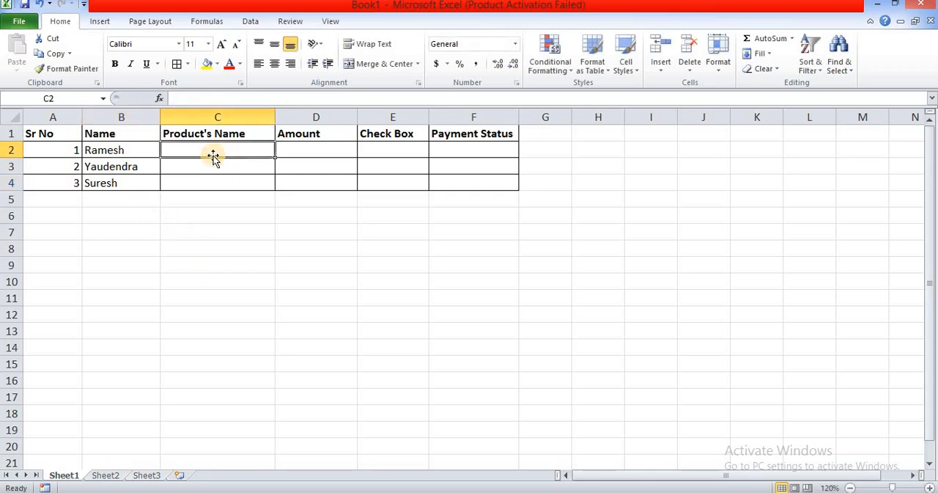
# Step: Enter the product names Redmi Note 8, Oppo K12x and Vivo Y16 in cells C2 to C4
pyautogui.write('Redmi')
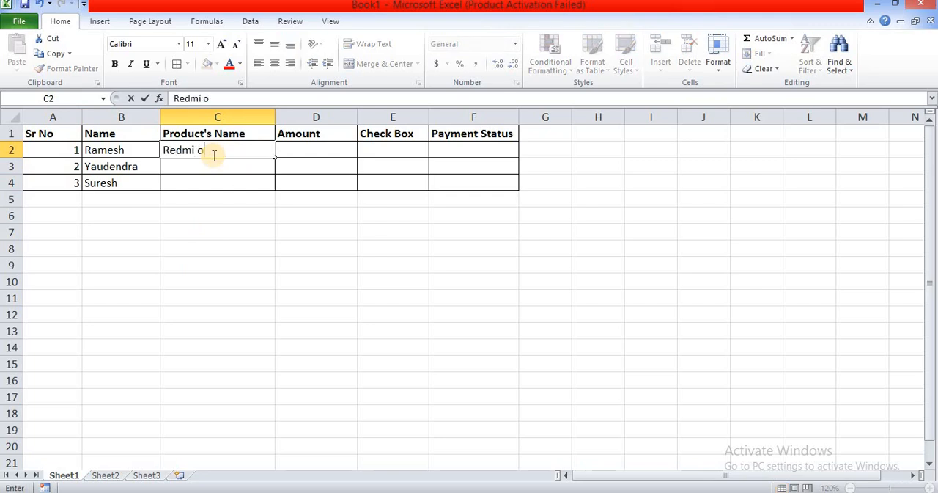
pyautogui.write(' Note 8')
pyautogui.press('Return')
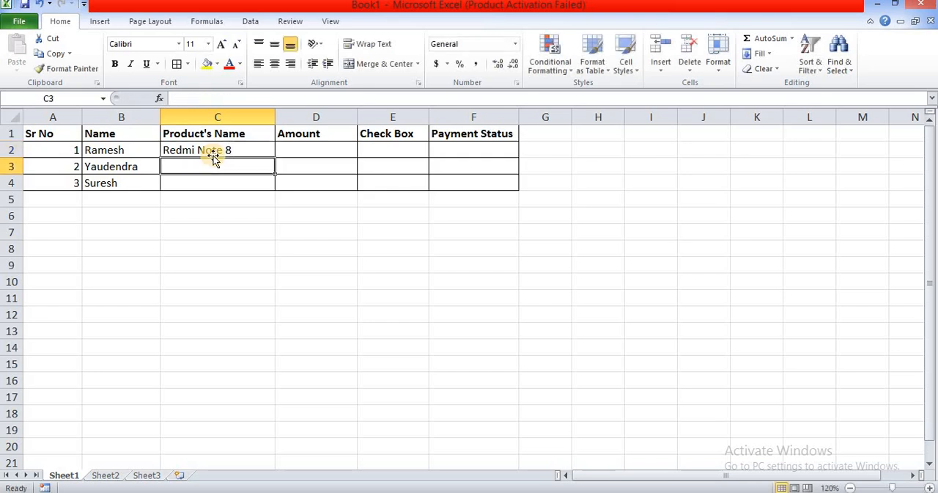
pyautogui.write('Opp')
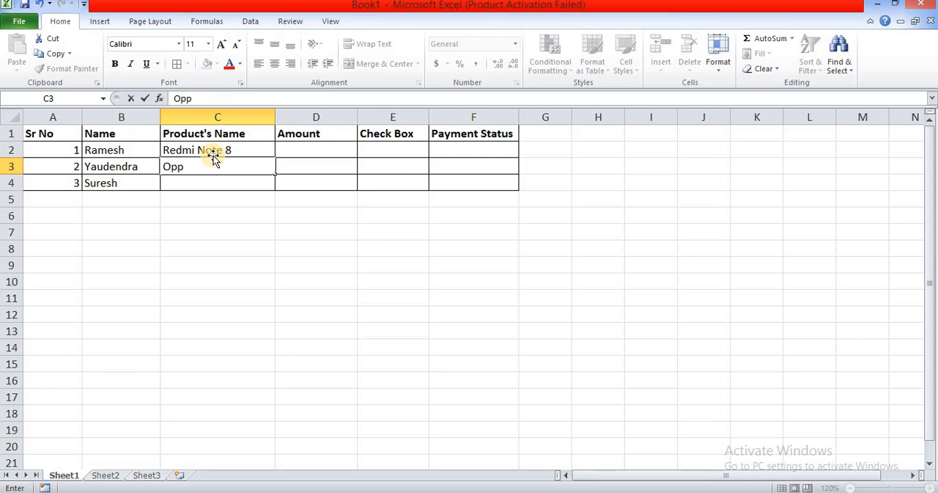
pyautogui.write('o K12x')
pyautogui.press('Return')
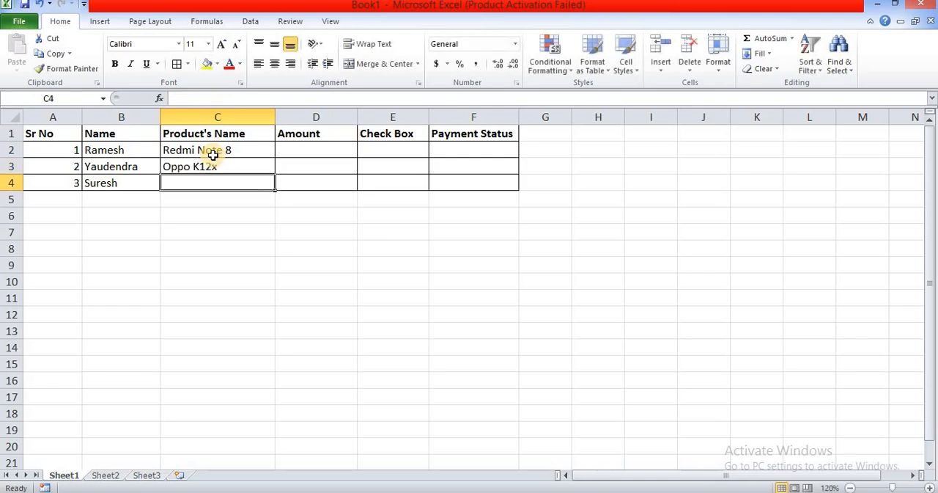
pyautogui.write('Vivo Y')
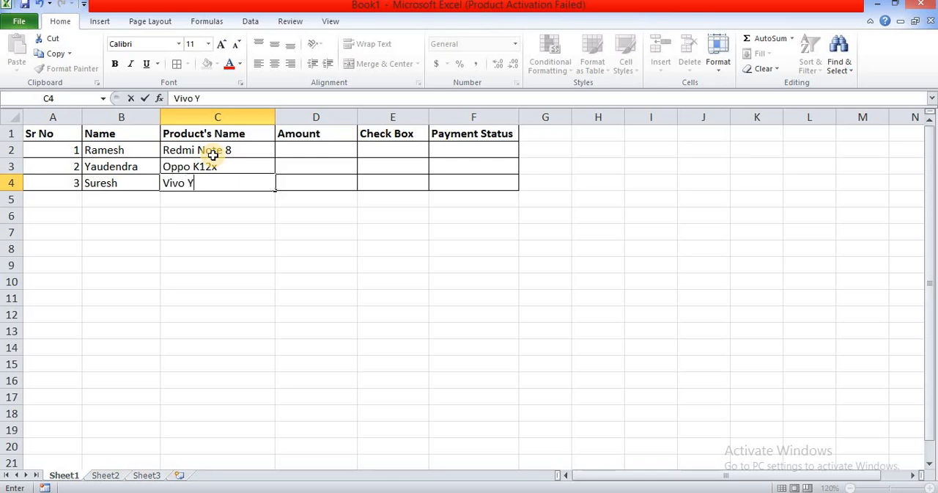
pyautogui.write('16')
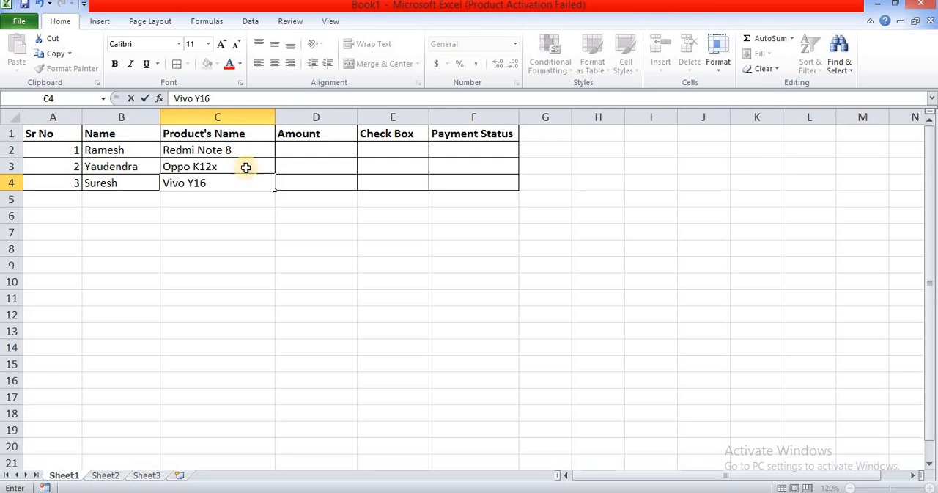
# Step: Enter the amounts 15600, 12400 and 17600 in cells D2 to D4
pyautogui.click(312, 151)
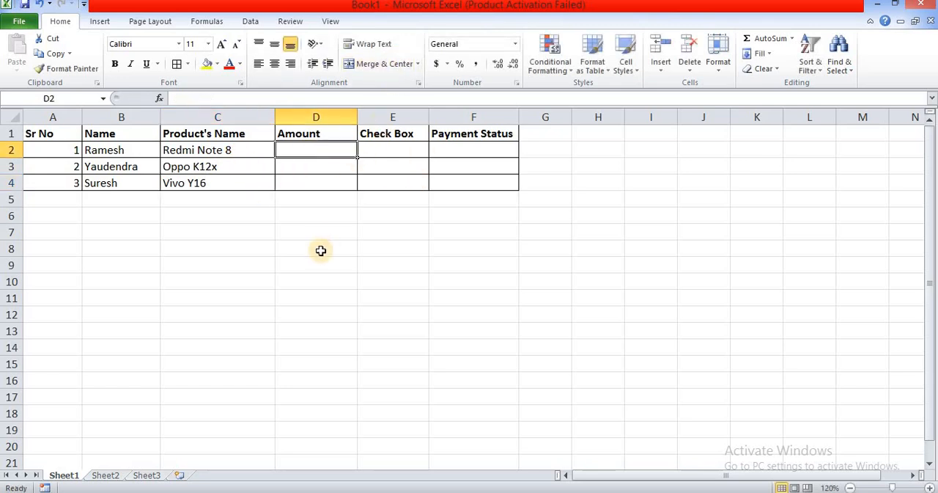
pyautogui.write('15600')
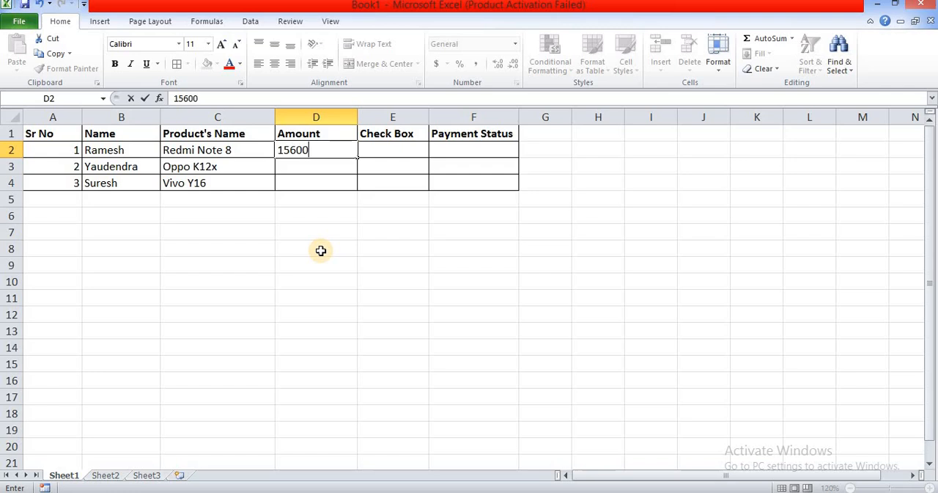
pyautogui.press('Return')
pyautogui.write('12')
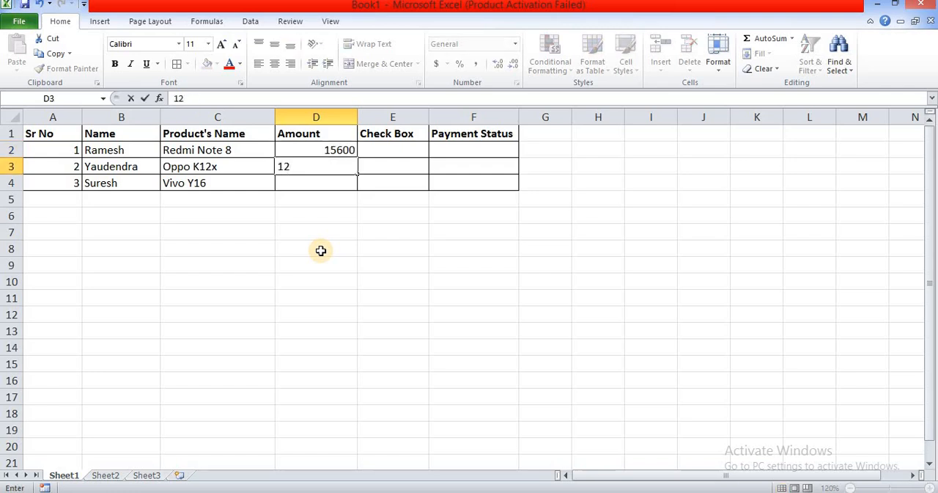
pyautogui.write('400')
pyautogui.press('Return')
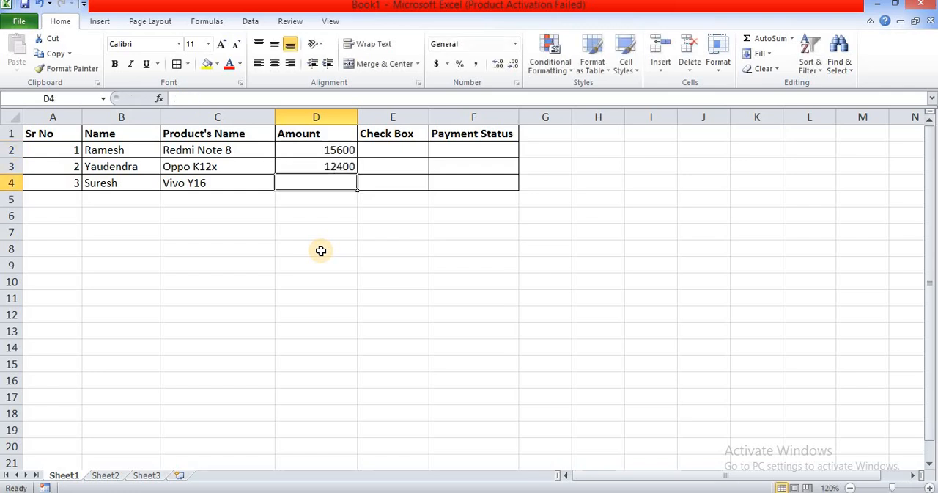
pyautogui.write('17600')
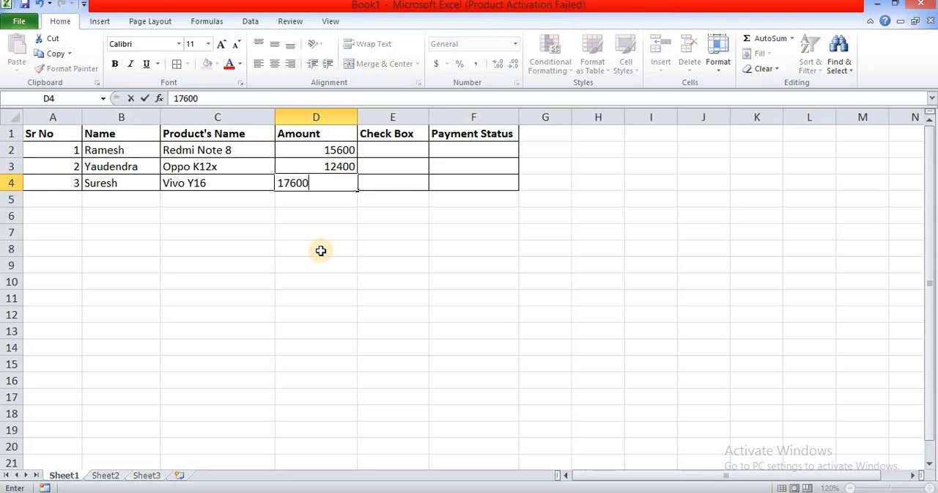
pyautogui.press('Return')
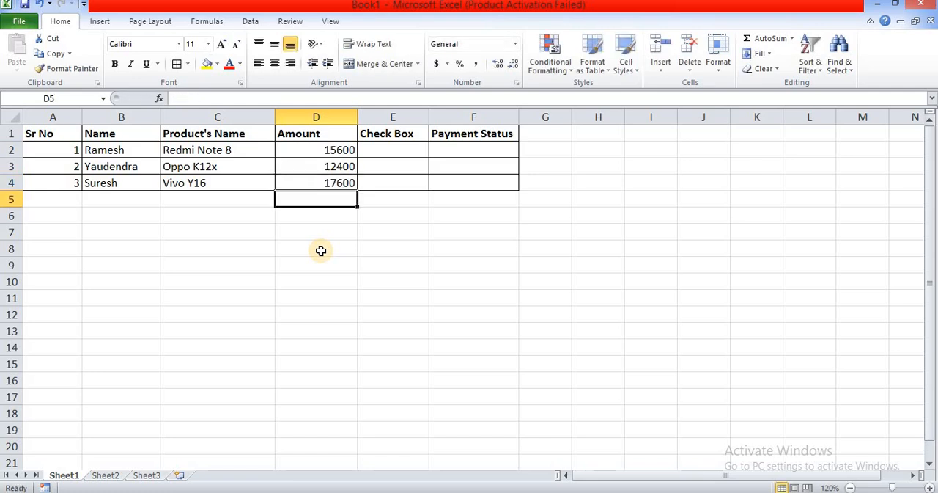
# Step: Enable the Developer tab in the ribbon customization options
pyautogui.click(377, 154)
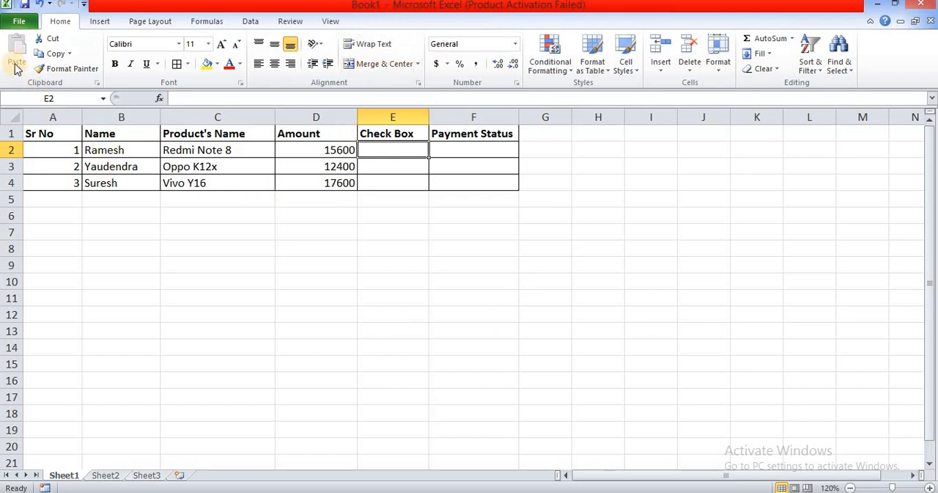
pyautogui.click(19, 22)
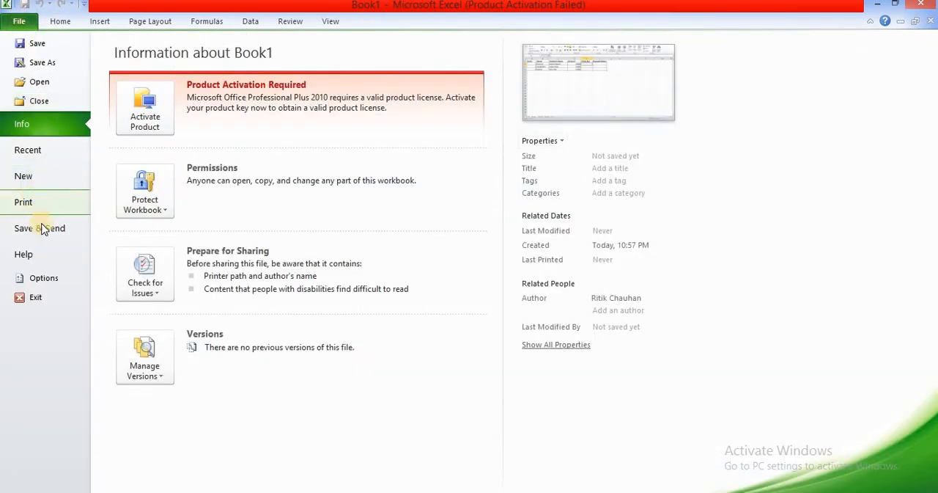
pyautogui.press('Escape')
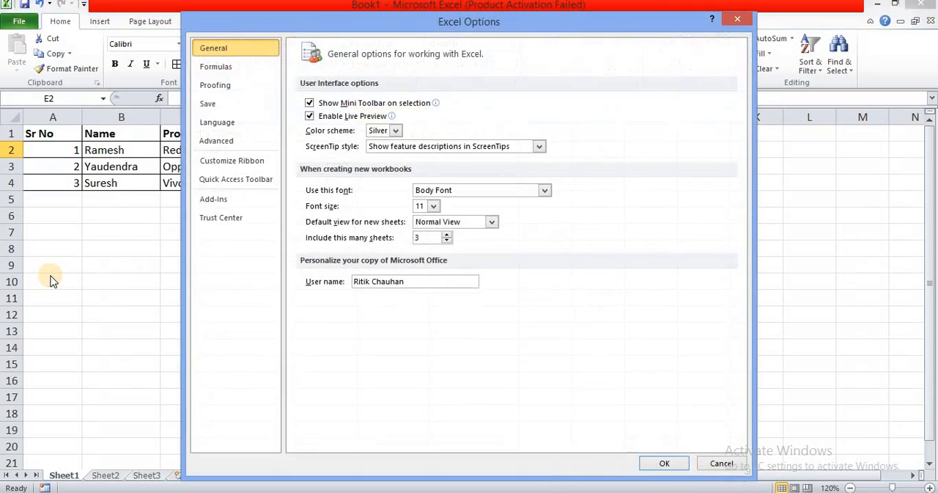
pyautogui.click(225, 166)
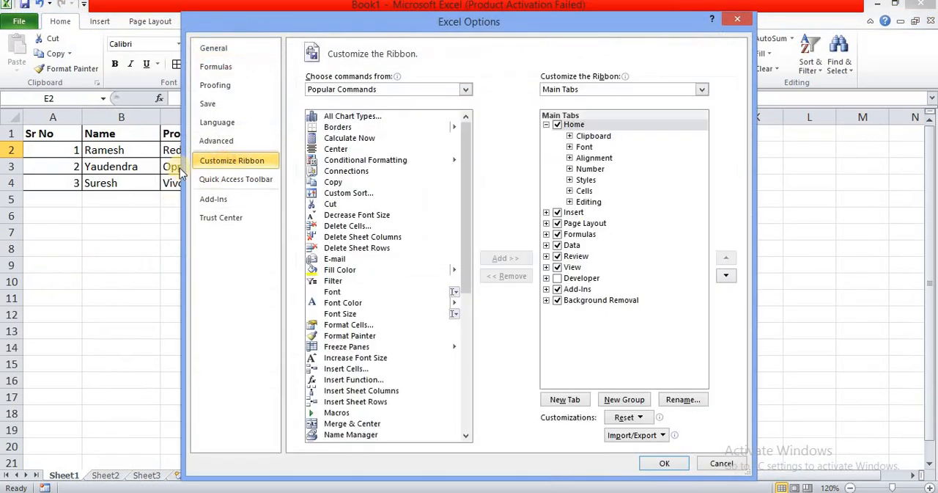
pyautogui.click(558, 279)
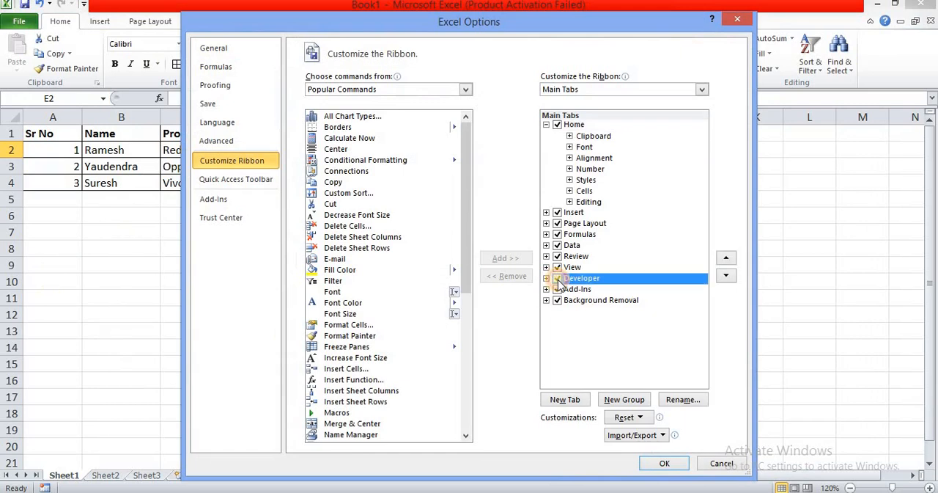
pyautogui.click(663, 463)
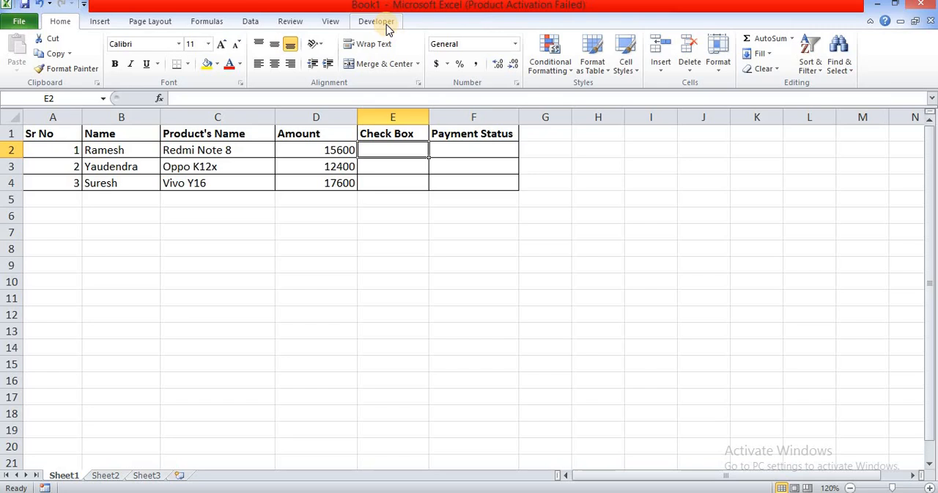
# Step: Insert a form control check box across cell E2 in the Check Box column
pyautogui.click(377, 22)
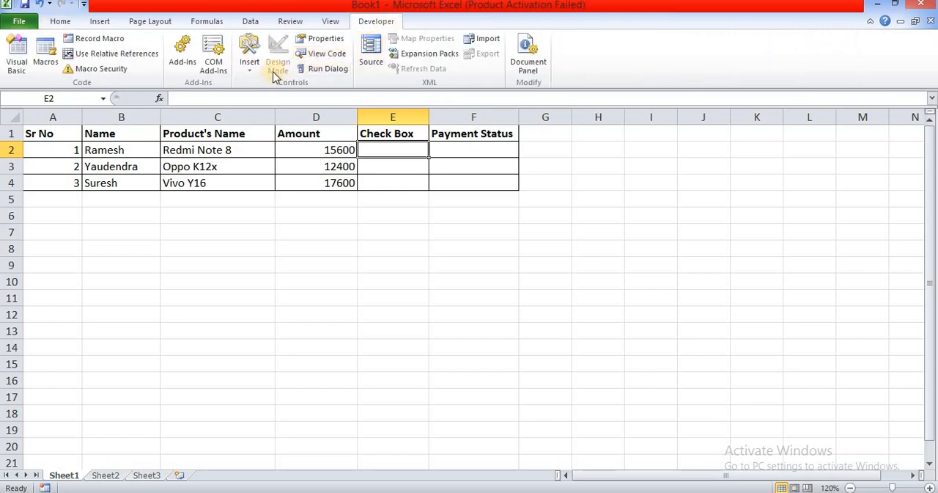
pyautogui.click(250, 67)
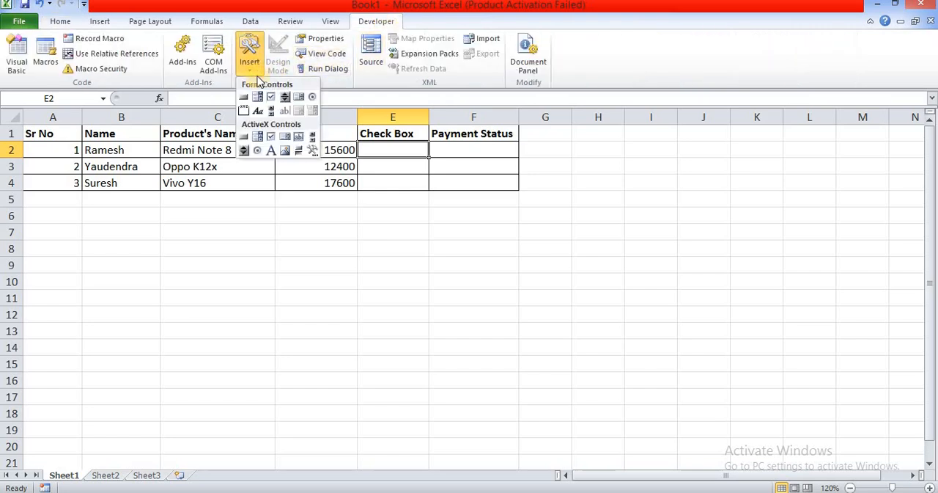
pyautogui.click(271, 99)
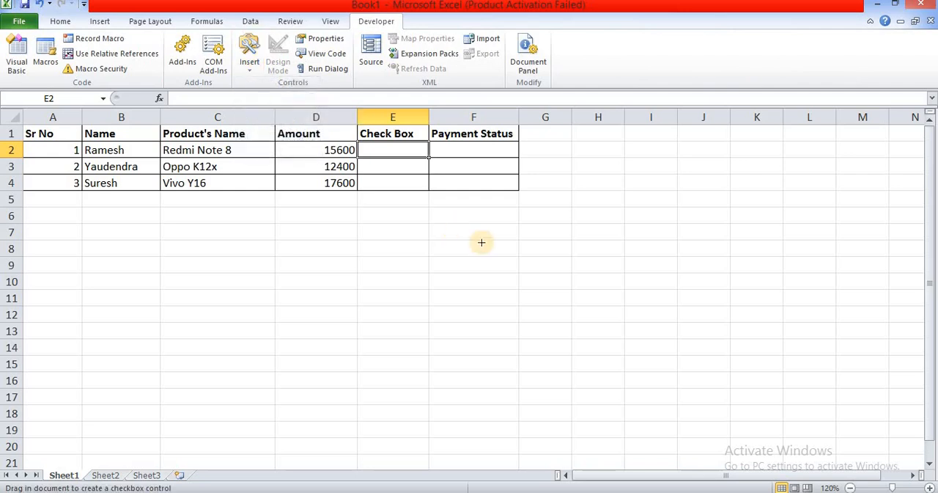
pyautogui.moveTo(362, 144); pyautogui.dragTo(428, 153)
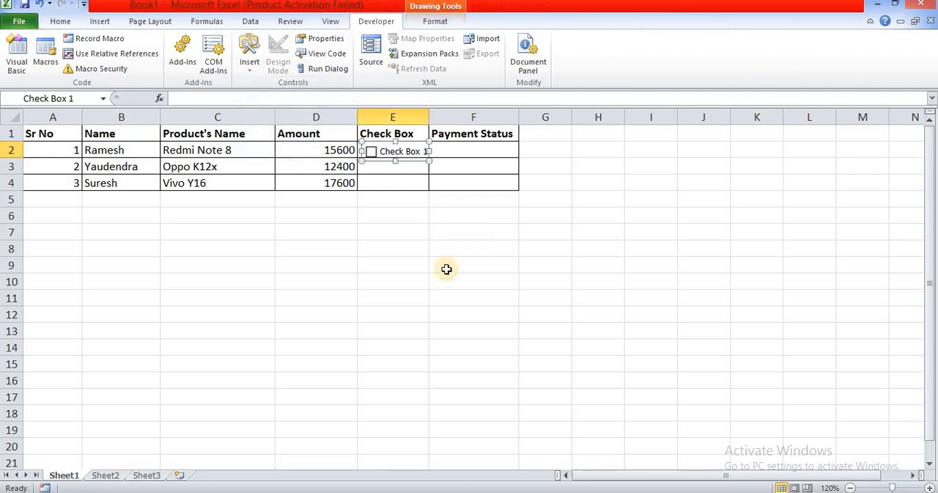
# Step: Remove the check box's label text, shrink its frame to the box and centre it in cell E2
pyautogui.click(420, 152)
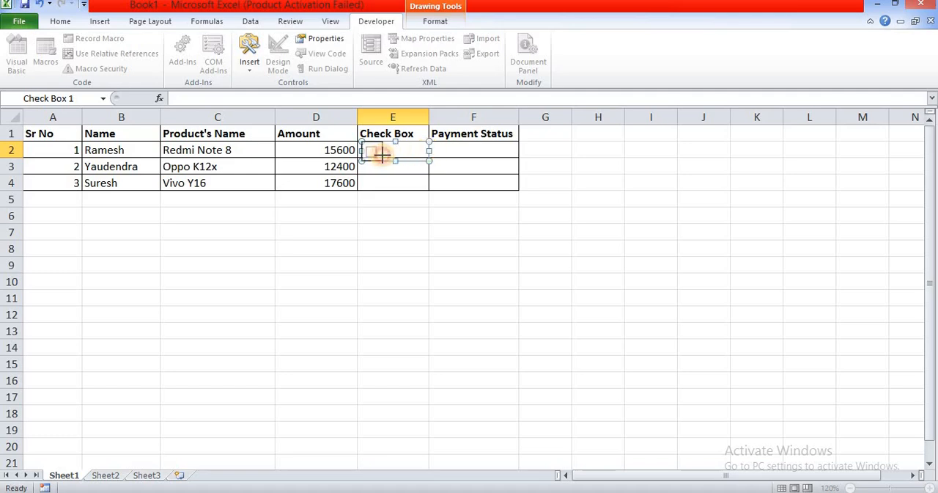
pyautogui.moveTo(383, 154); pyautogui.dragTo(379, 153)
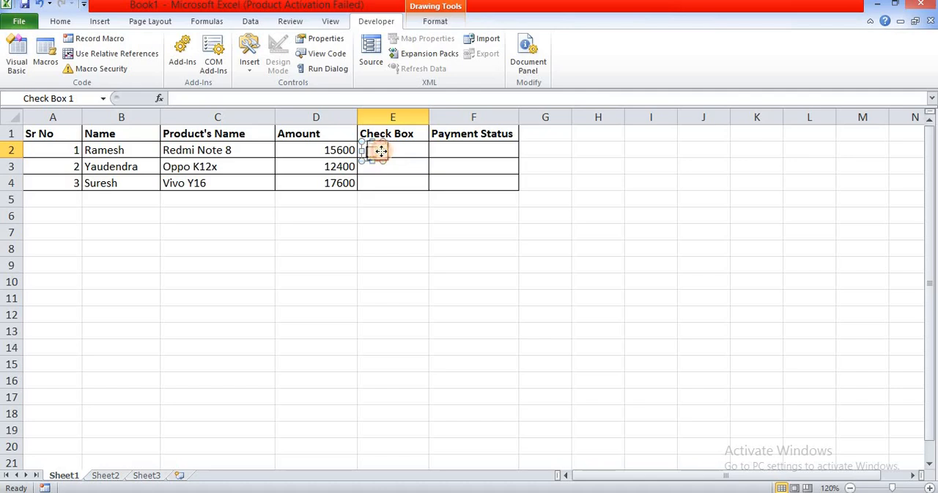
pyautogui.moveTo(390, 149); pyautogui.dragTo(390, 150)
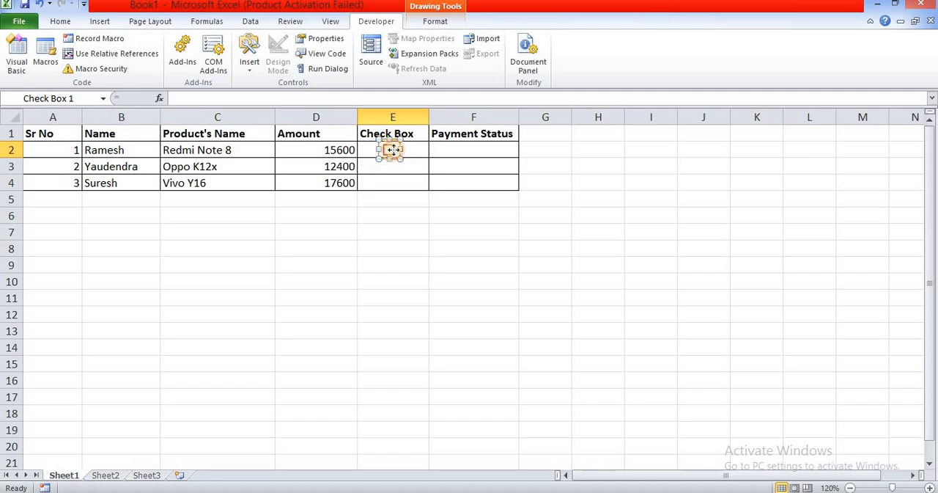
pyautogui.click(549, 286)
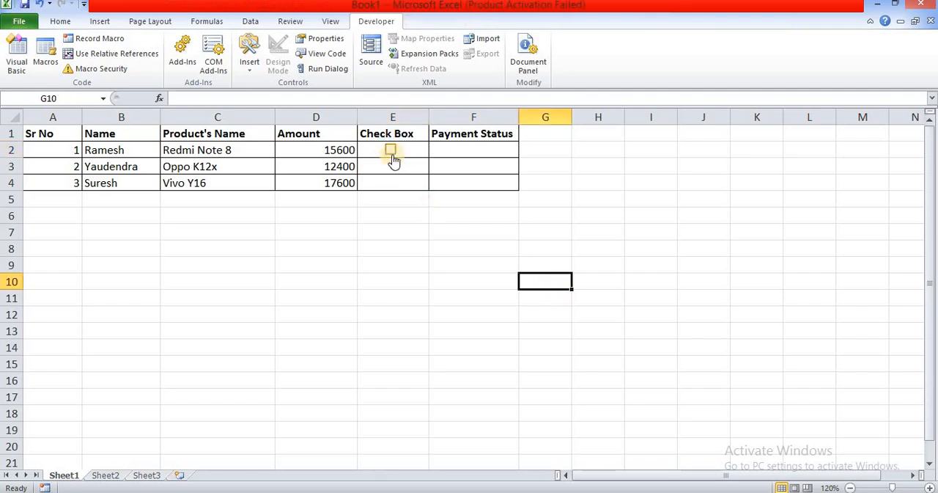
# Step: Fill the check box from cell E2 down to cells E3 and E4
pyautogui.click(411, 151)
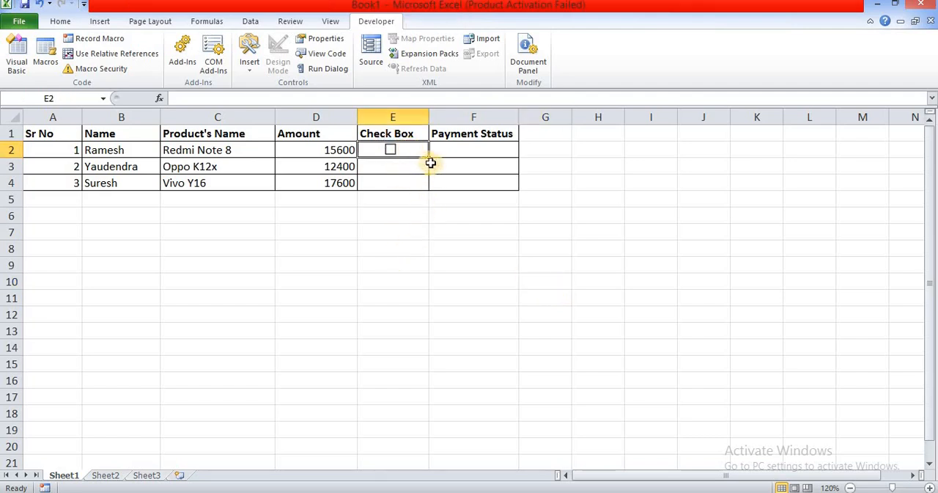
pyautogui.moveTo(429, 159); pyautogui.dragTo(430, 188)
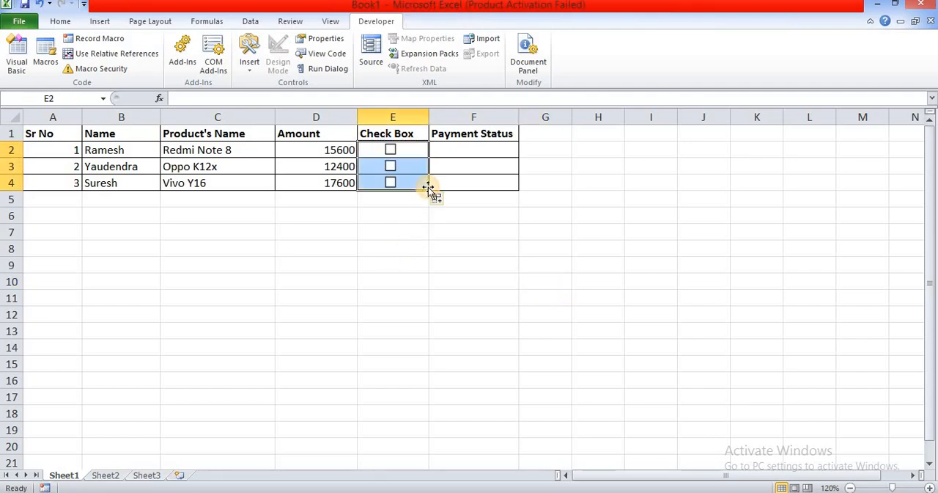
pyautogui.click(425, 245)
# Step: Tick the check box in row 2 and set its cell link to $E$2 in its Format Control settings
pyautogui.click(462, 151)
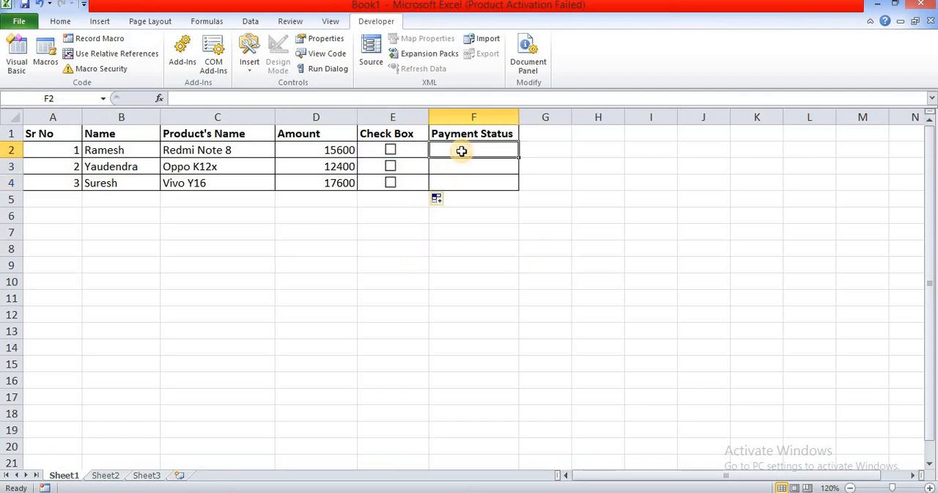
pyautogui.rightClick(391, 150)
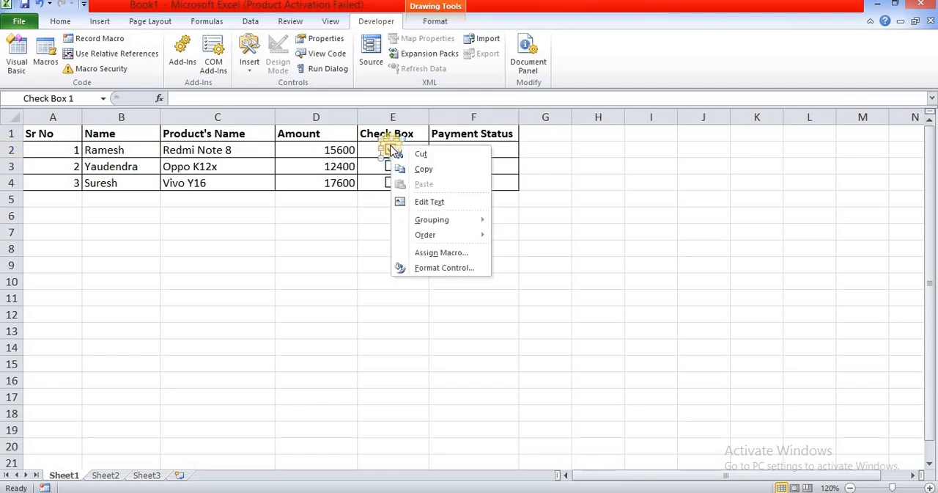
pyautogui.click(436, 273)
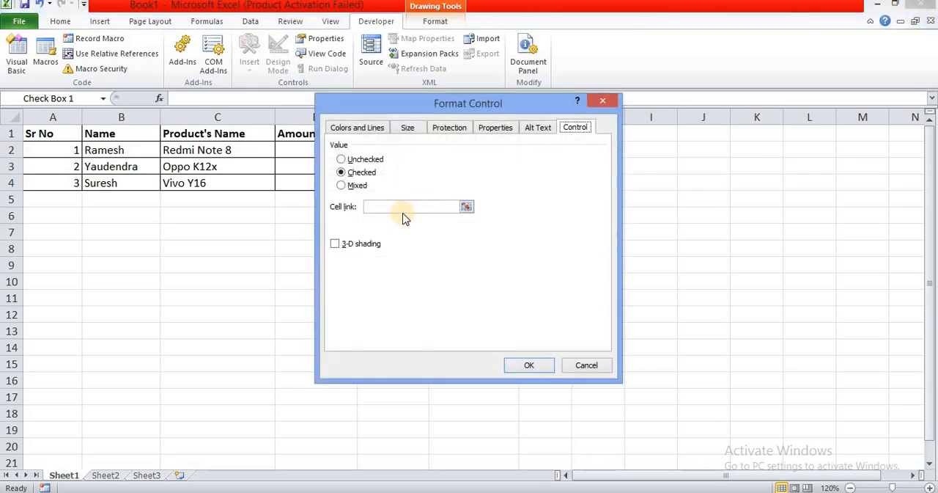
pyautogui.click(399, 207)
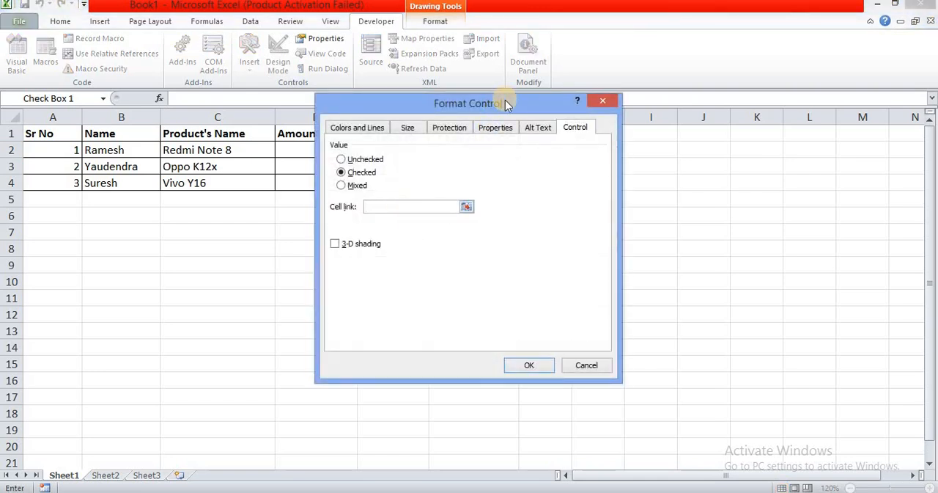
pyautogui.moveTo(505, 97); pyautogui.dragTo(752, 143)
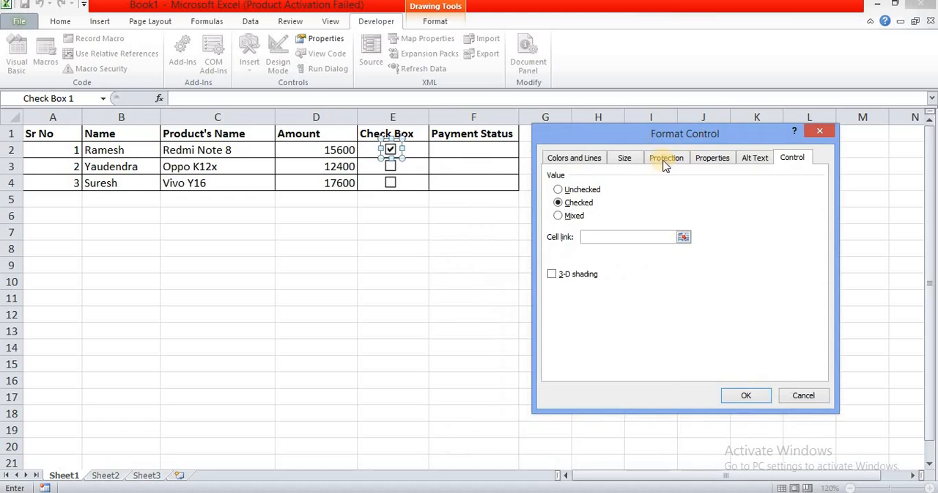
pyautogui.click(419, 149)
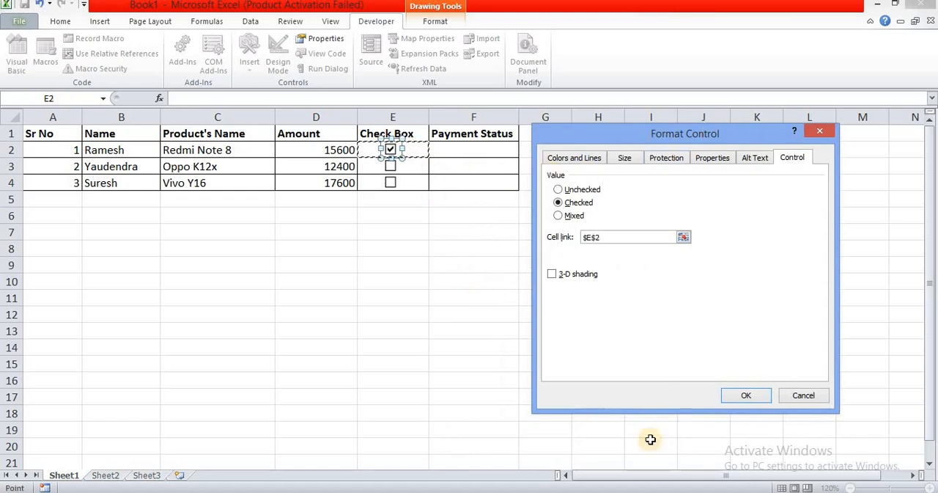
pyautogui.click(747, 396)
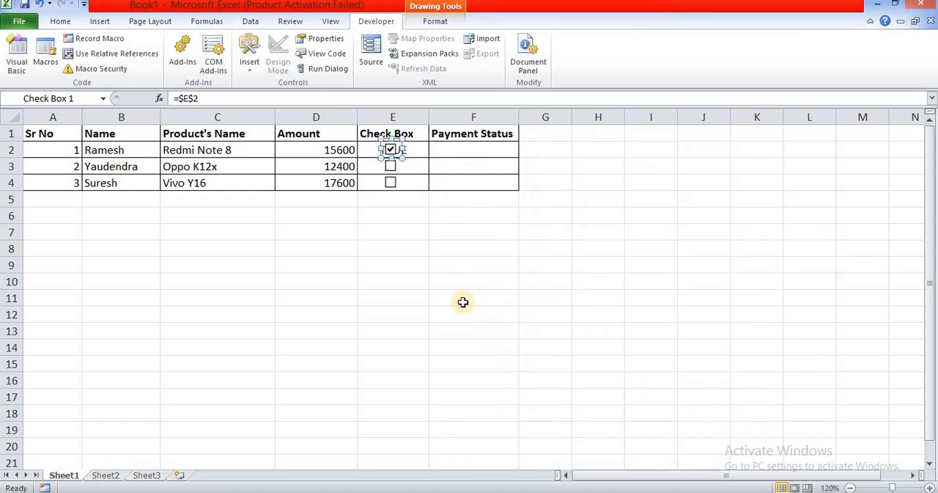
# Step: Tick the check box in row 3 and set its cell link to $E$3 in its Format Control settings
pyautogui.click(408, 163)
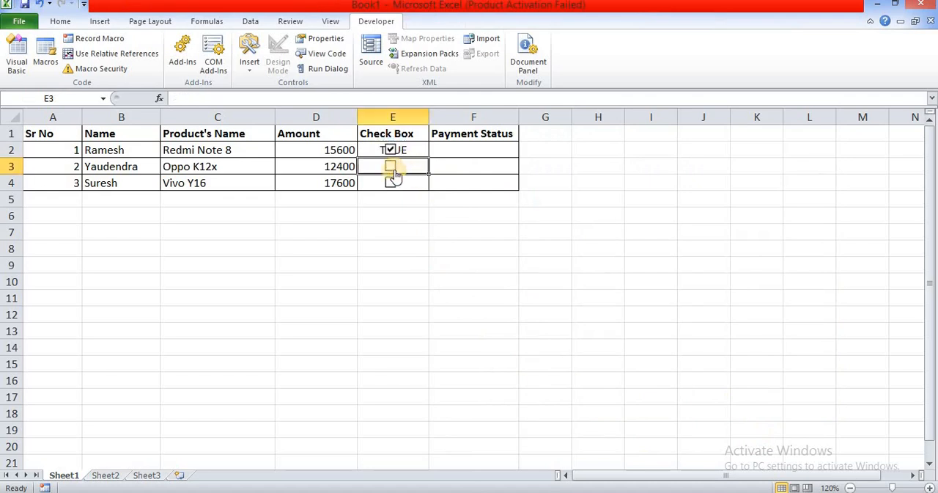
pyautogui.click(391, 168)
pyautogui.rightClick(390, 170)
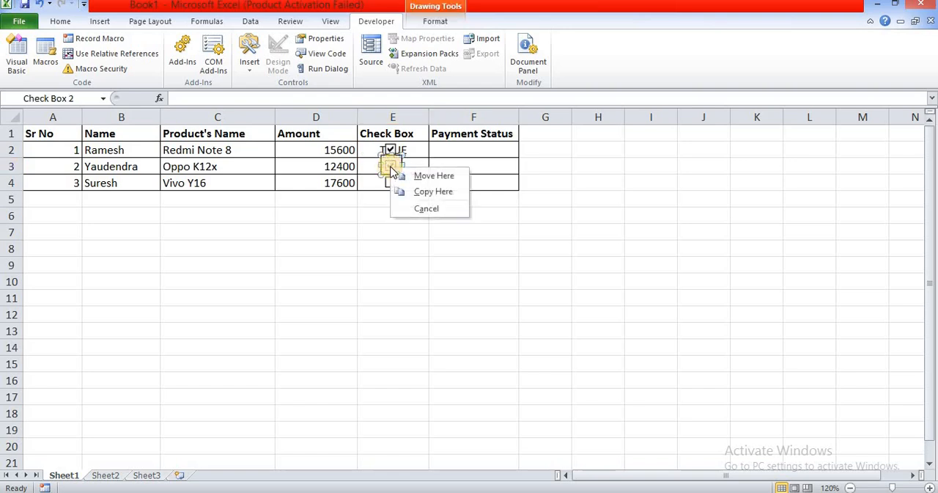
pyautogui.click(391, 168)
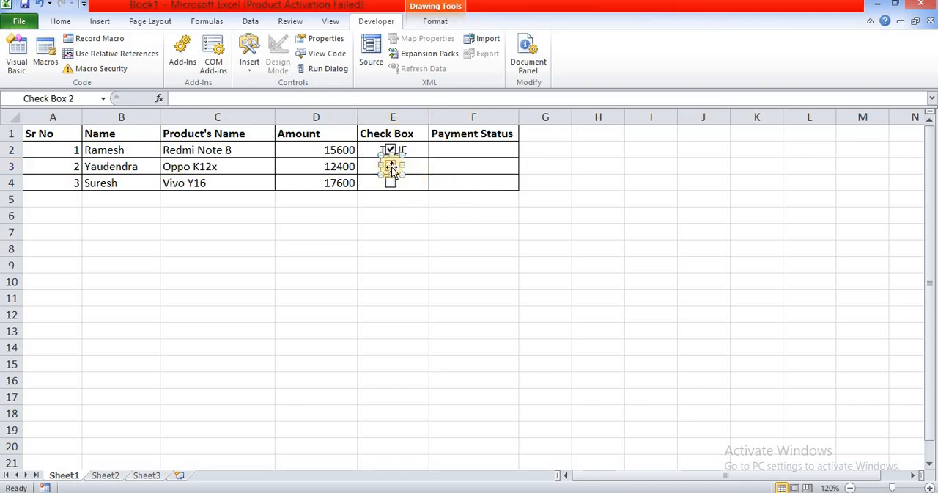
pyautogui.rightClick(391, 168)
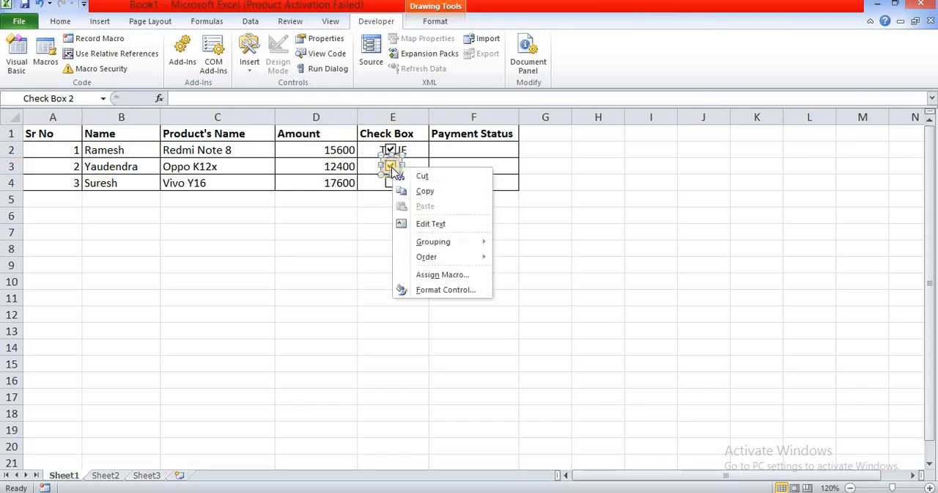
pyautogui.click(427, 291)
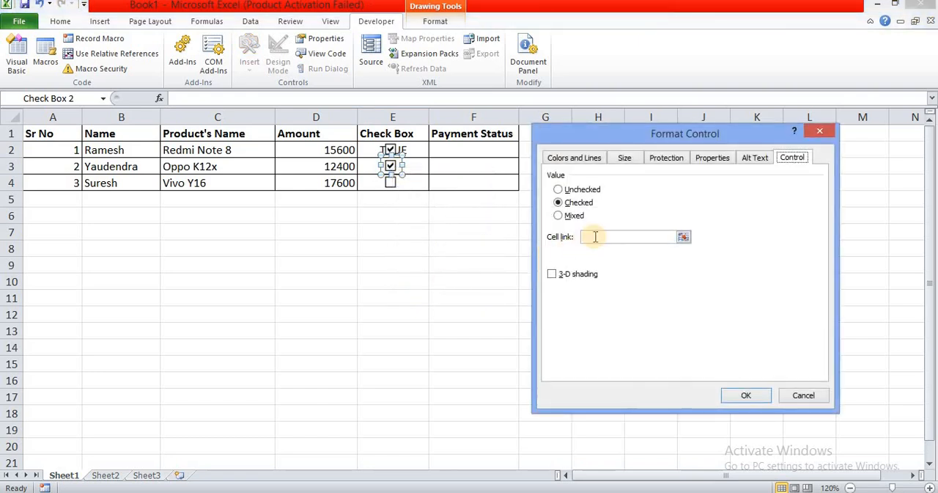
pyautogui.click(594, 237)
pyautogui.click(417, 168)
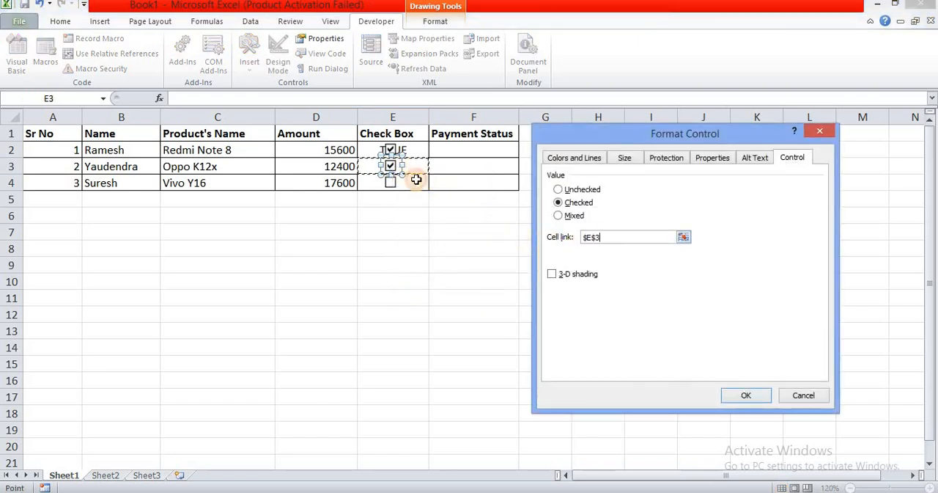
pyautogui.click(741, 396)
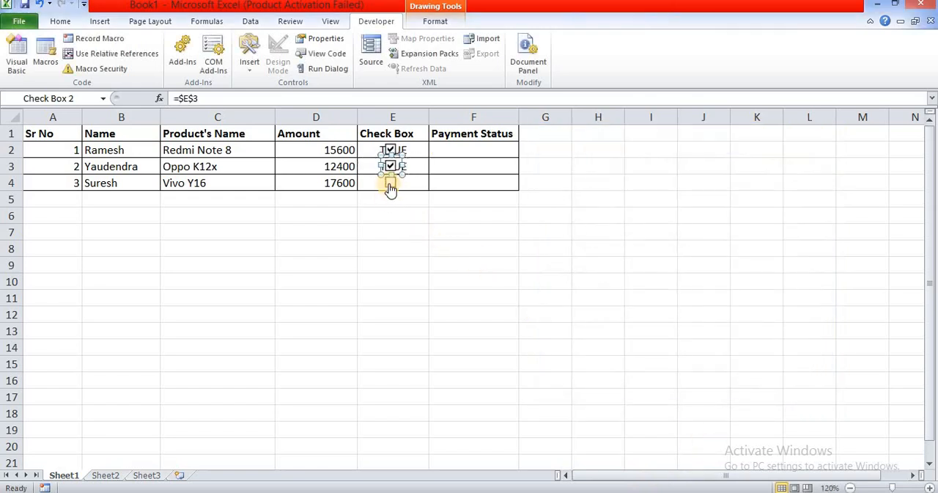
# Step: Tick the check box in row 4 and set its cell link to $E$4 in its Format Control settings
pyautogui.click(391, 188)
pyautogui.rightClick(390, 187)
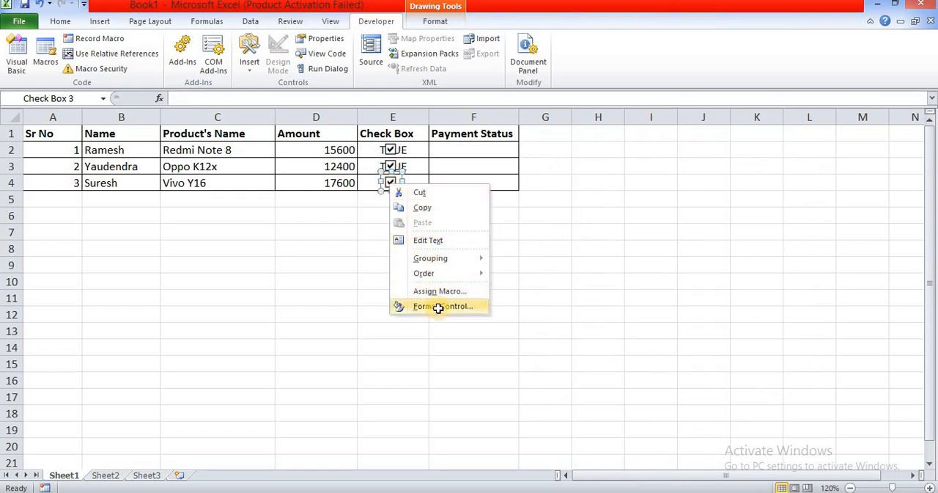
pyautogui.click(438, 306)
pyautogui.click(613, 236)
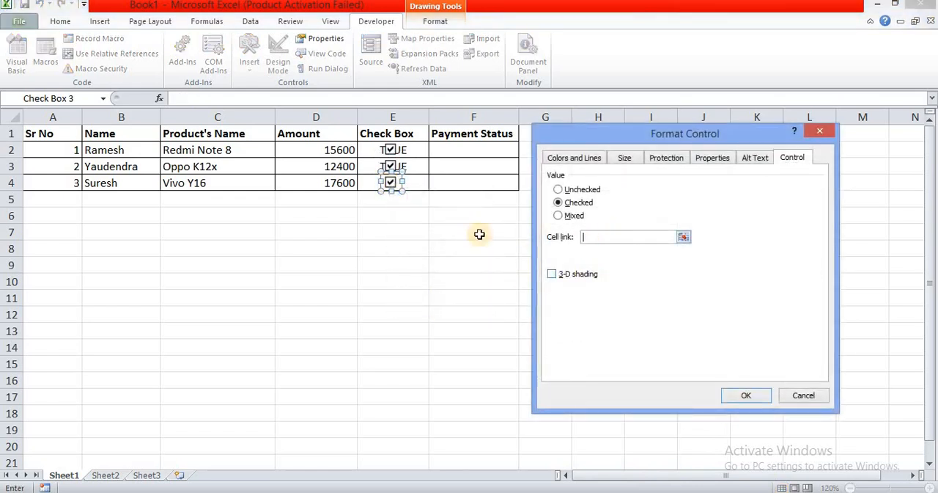
pyautogui.click(419, 184)
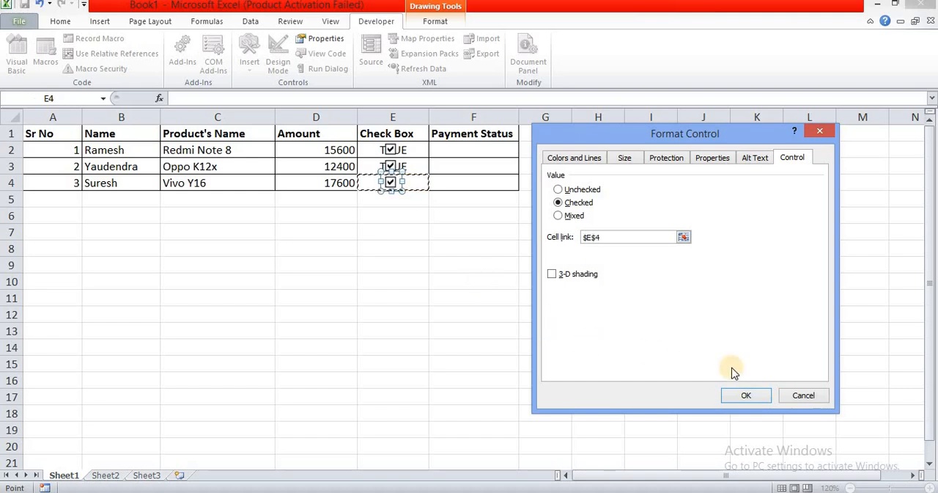
pyautogui.click(745, 391)
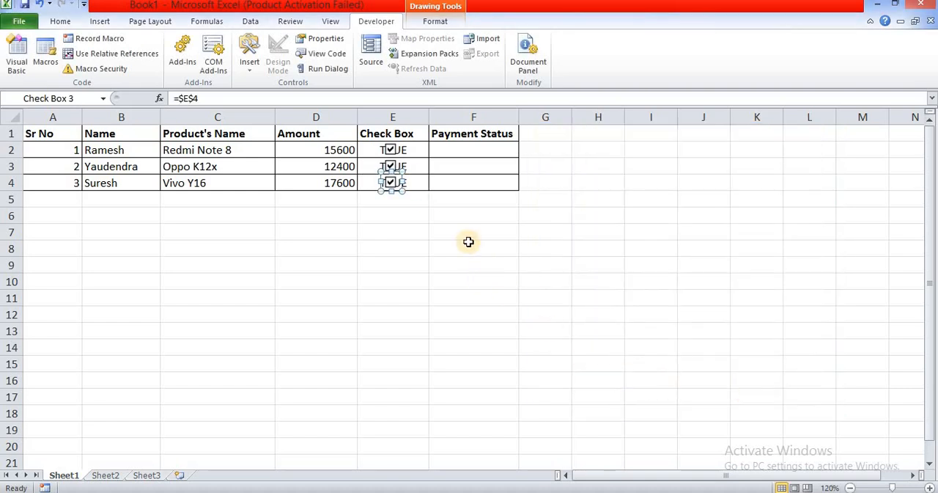
pyautogui.click(443, 237)
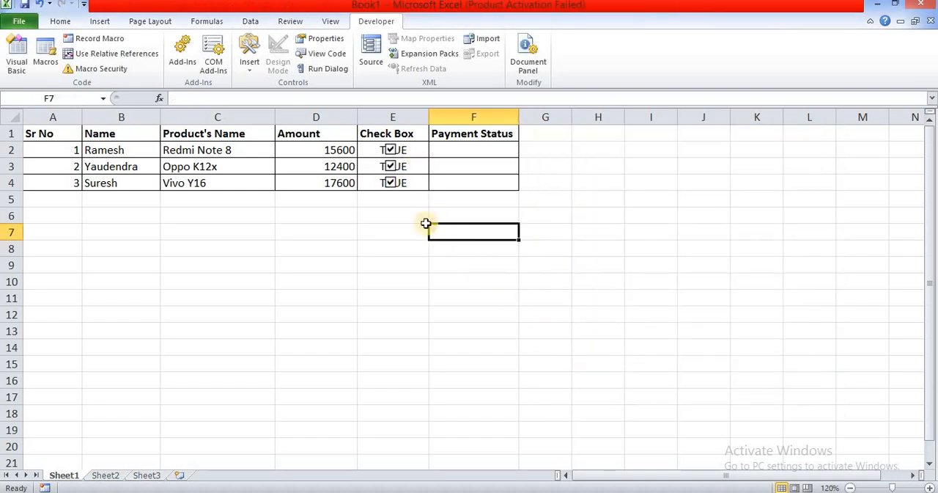
# Step: Set the font colour of cells E2:E4 to white to hide the linked values behind the check boxes
pyautogui.moveTo(414, 149); pyautogui.dragTo(415, 183)
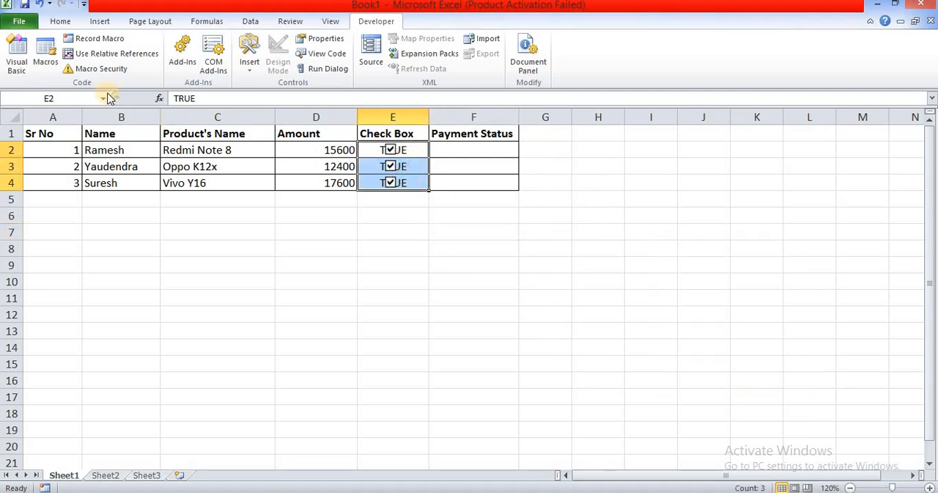
pyautogui.click(66, 23)
pyautogui.click(240, 66)
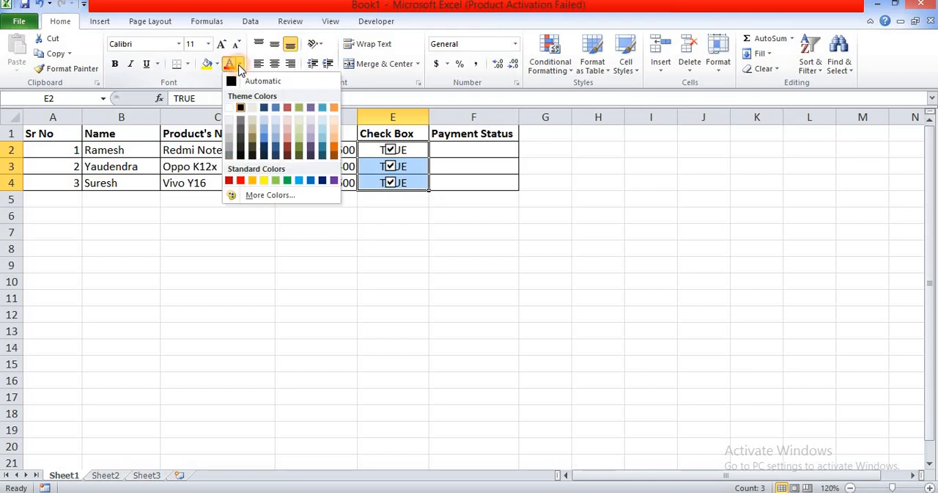
pyautogui.click(230, 108)
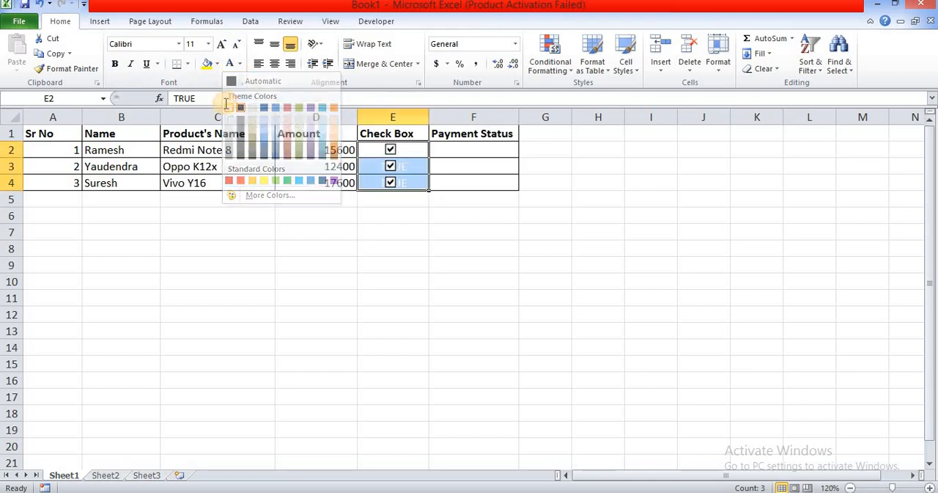
pyautogui.click(431, 242)
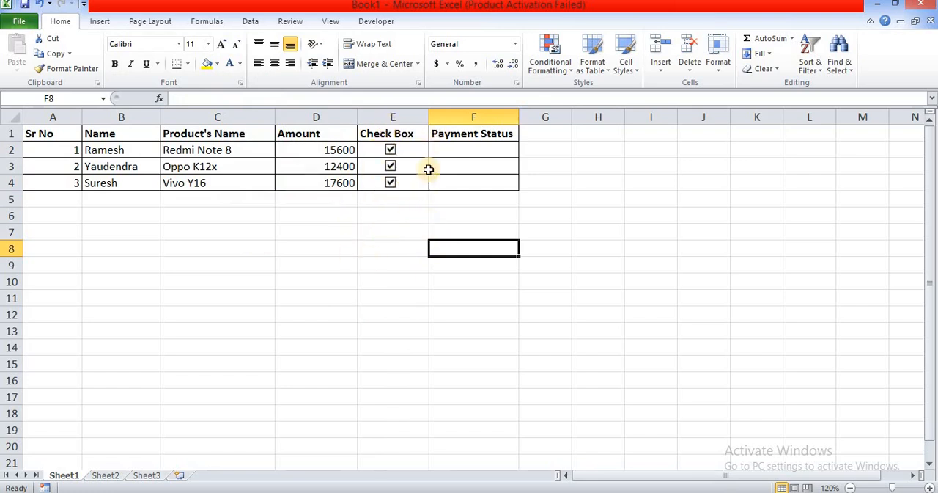
# Step: Test the check box in row 3 by unticking it and ticking it again
pyautogui.click(391, 165)
pyautogui.click(391, 165)
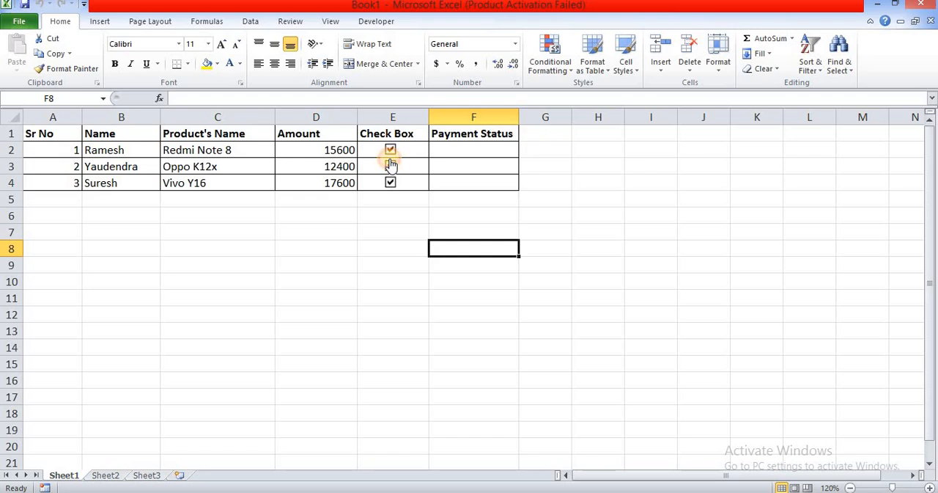
pyautogui.click(450, 149)
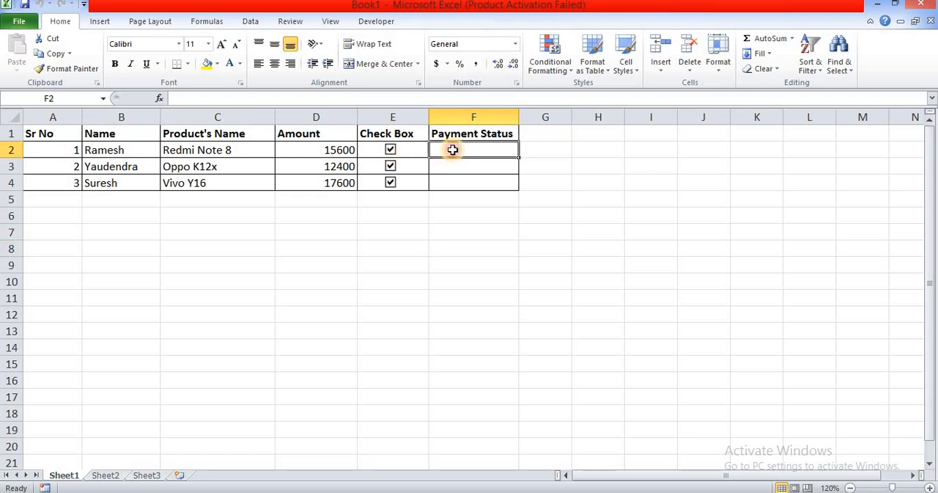
pyautogui.click(565, 209)
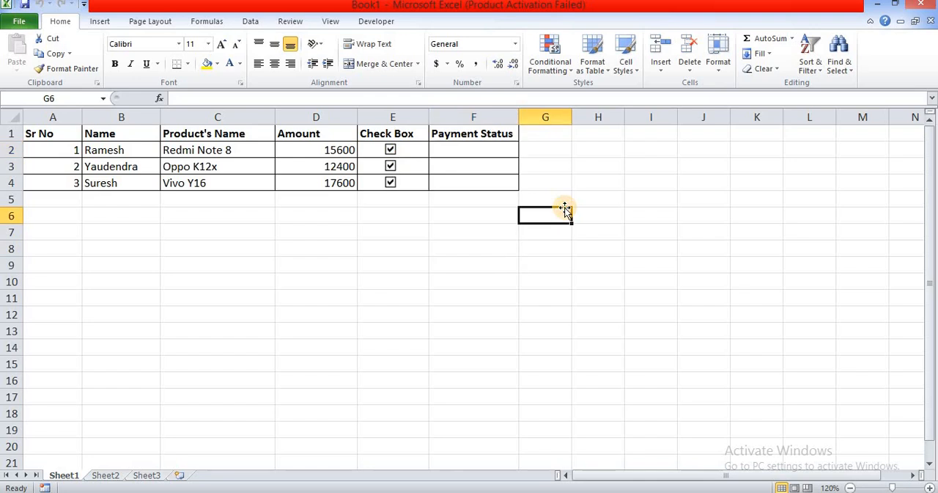
# Step: Enter the formula =IF(E2 = TRUE,"Received","Pending") in cell F2 of the Payment Status column
pyautogui.click(494, 154)
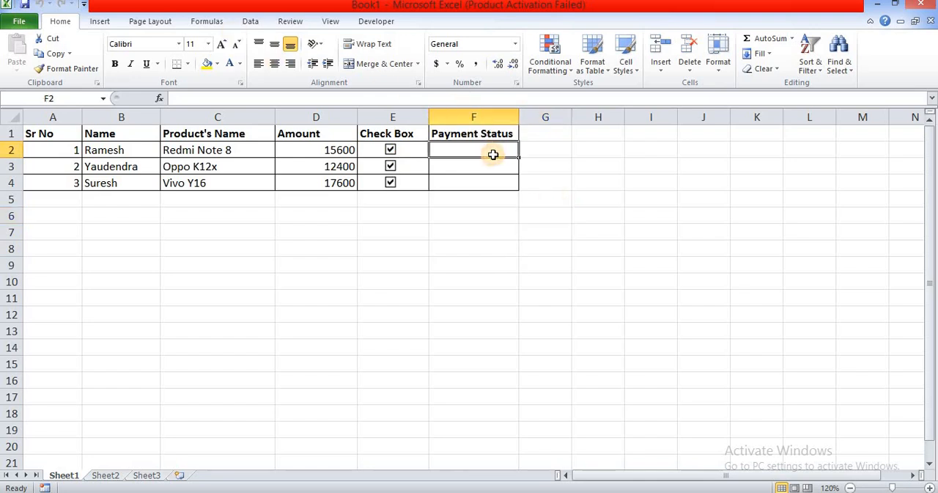
pyautogui.write('=if')
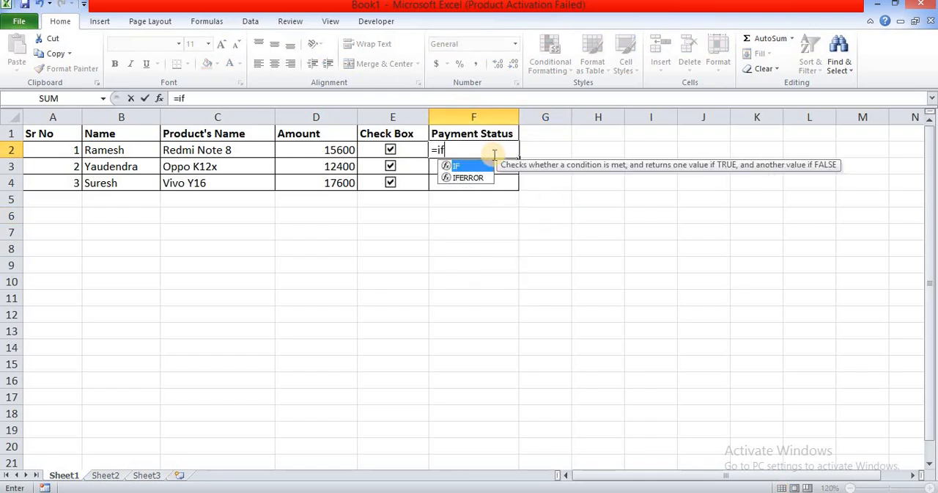
pyautogui.write('(')
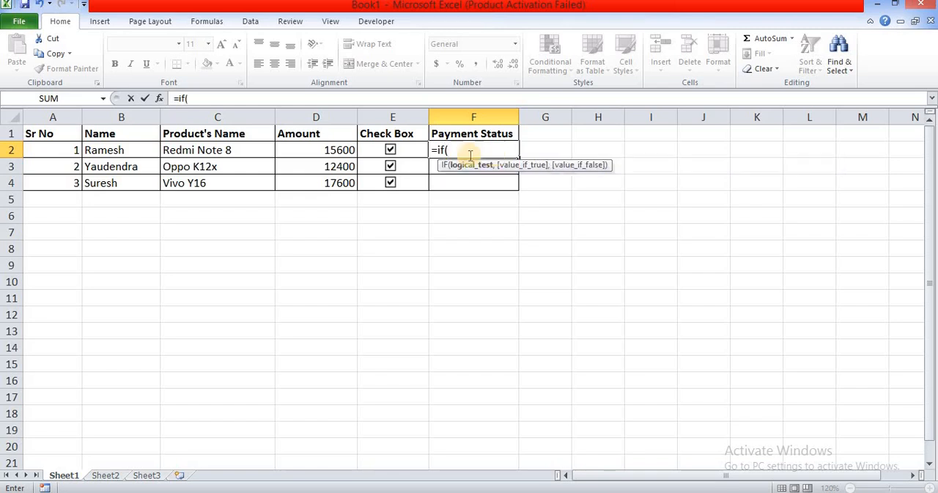
pyautogui.click(419, 153)
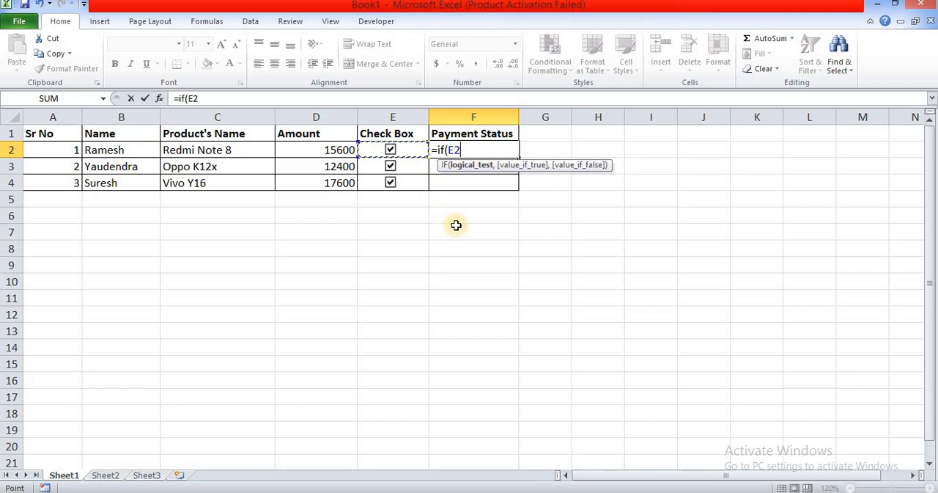
pyautogui.write('= True')
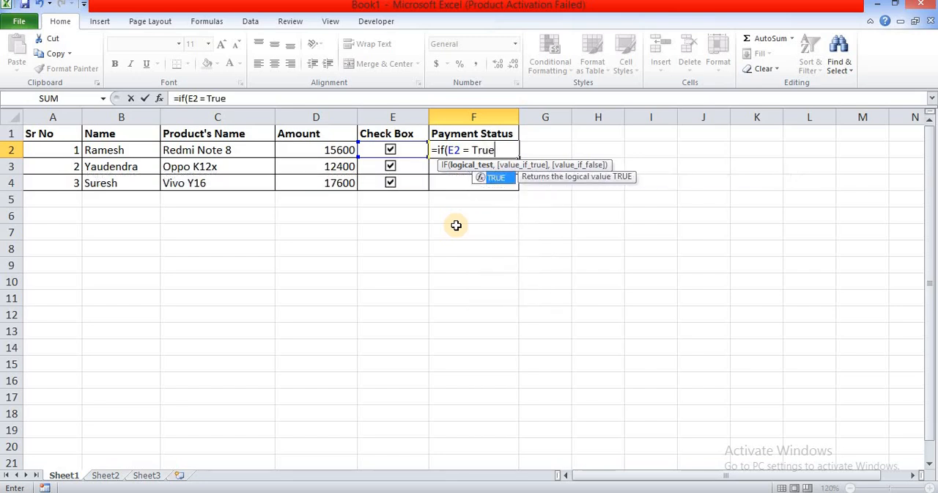
pyautogui.write(',"Received')
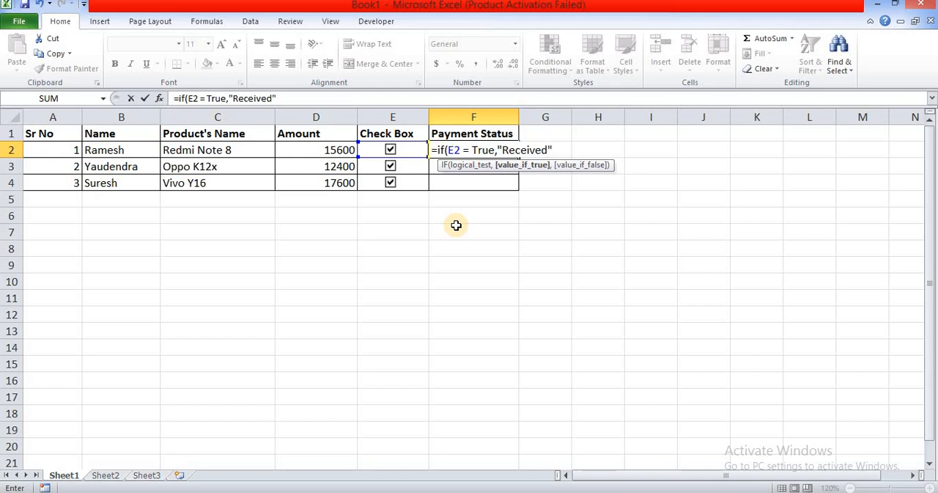
pyautogui.write(',"P')
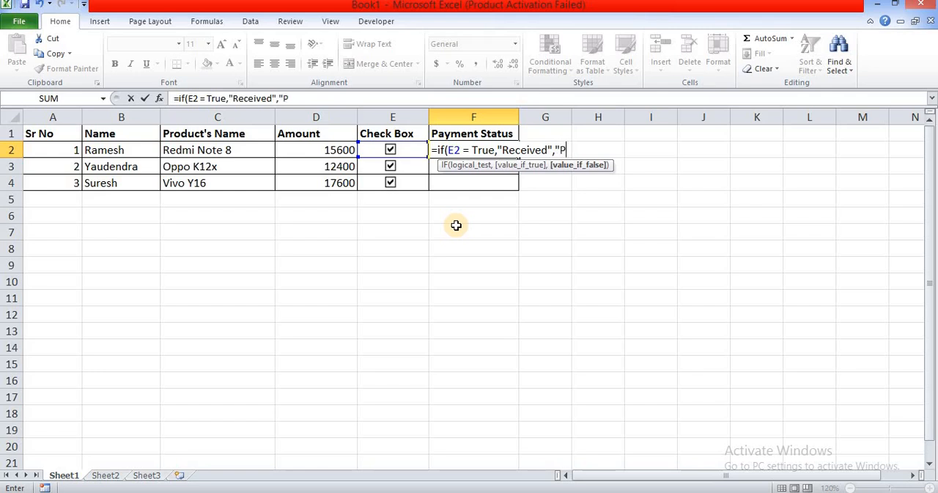
pyautogui.write('ending')
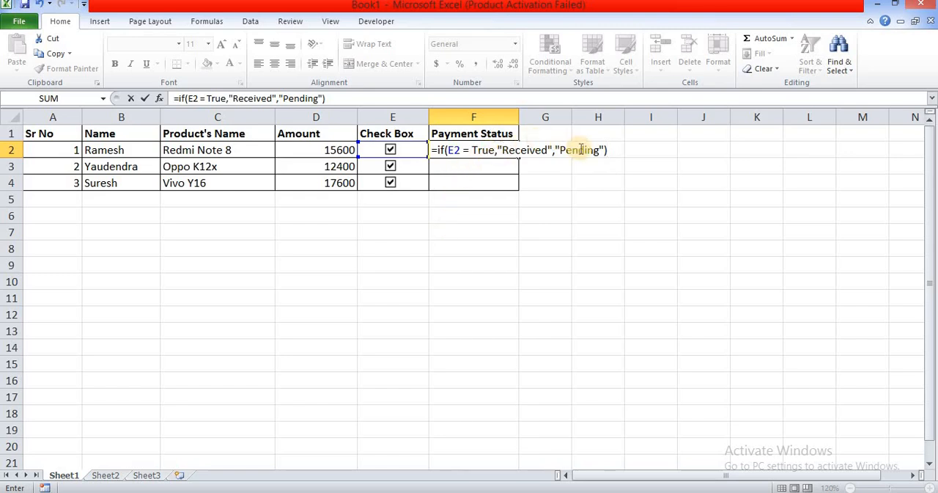
pyautogui.press('Return')
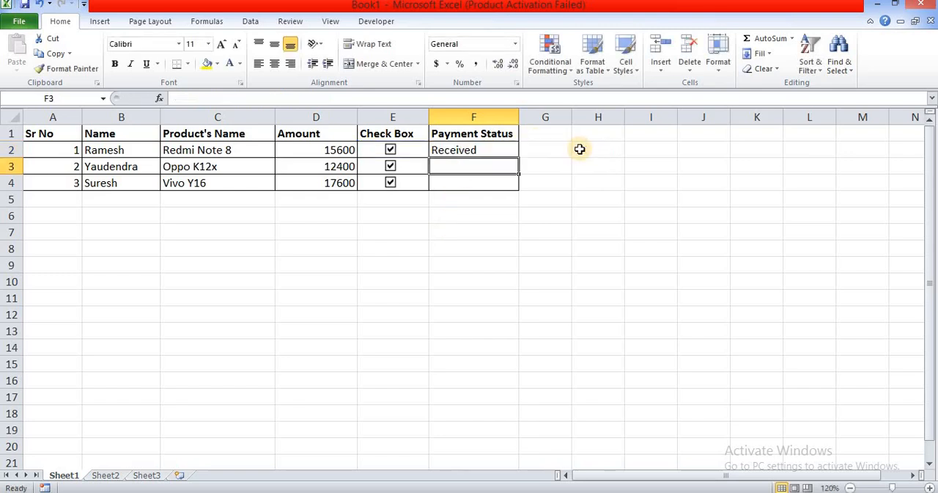
# Step: Fill the payment status formula from cell F2 down to cells F3 and F4
pyautogui.click(443, 149)
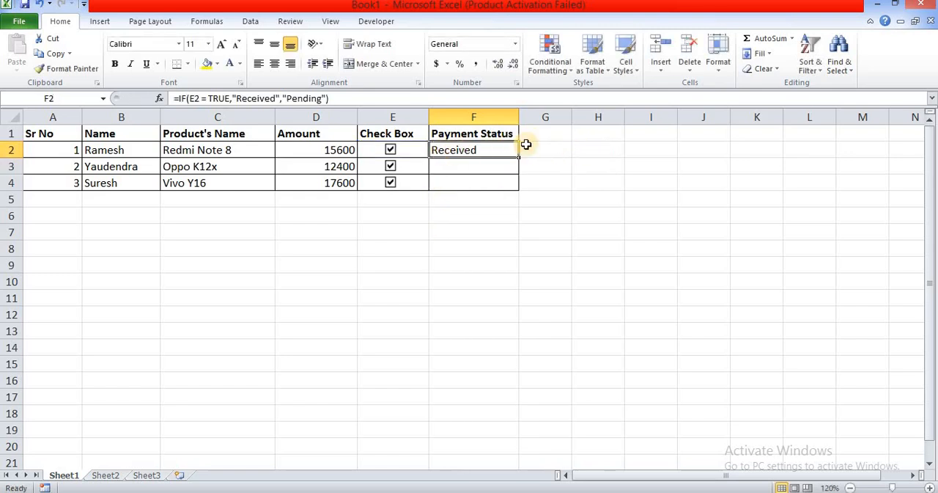
pyautogui.moveTo(517, 157); pyautogui.dragTo(521, 185)
pyautogui.click(496, 247)
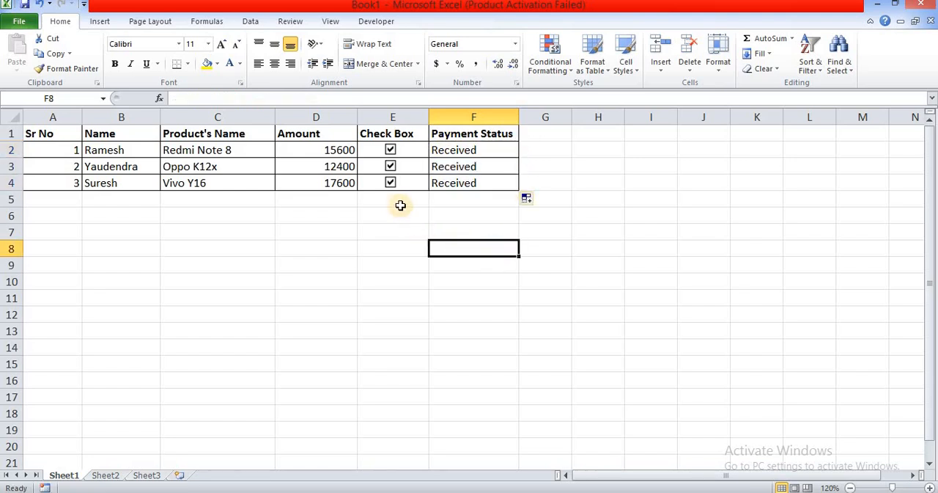
# Step: Test the payment status by unticking the check boxes in rows 4 and 3 and re-ticking the one in row 4
pyautogui.click(389, 184)
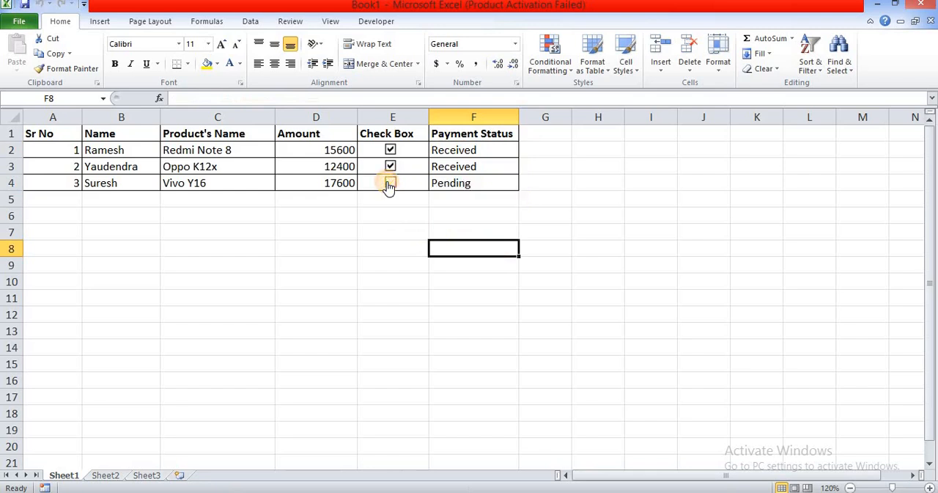
pyautogui.click(389, 167)
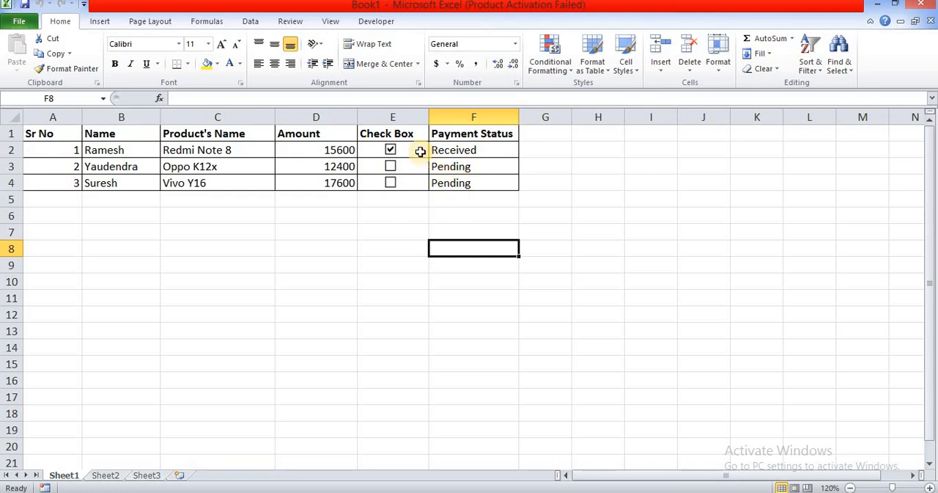
pyautogui.click(390, 183)
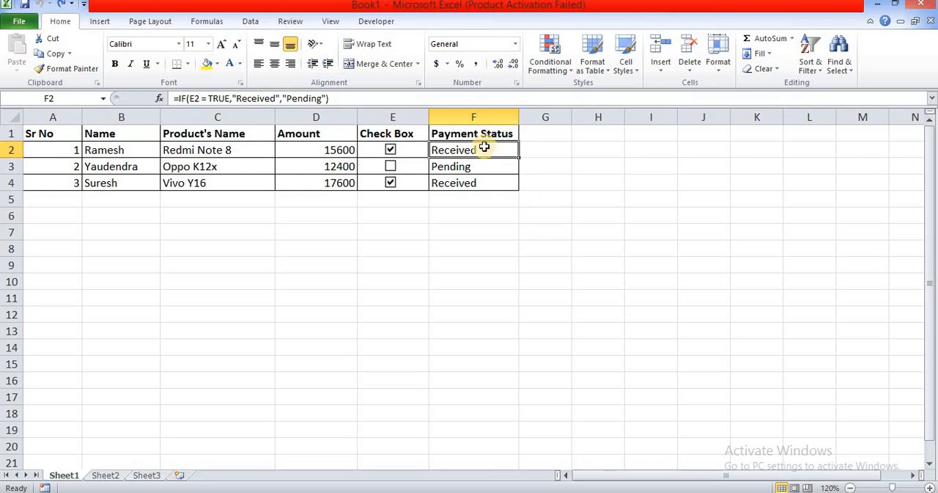
# Step: Start a Text that Contains conditional formatting rule on cells F2:F4 for the text Received
pyautogui.moveTo(489, 157); pyautogui.dragTo(494, 187)
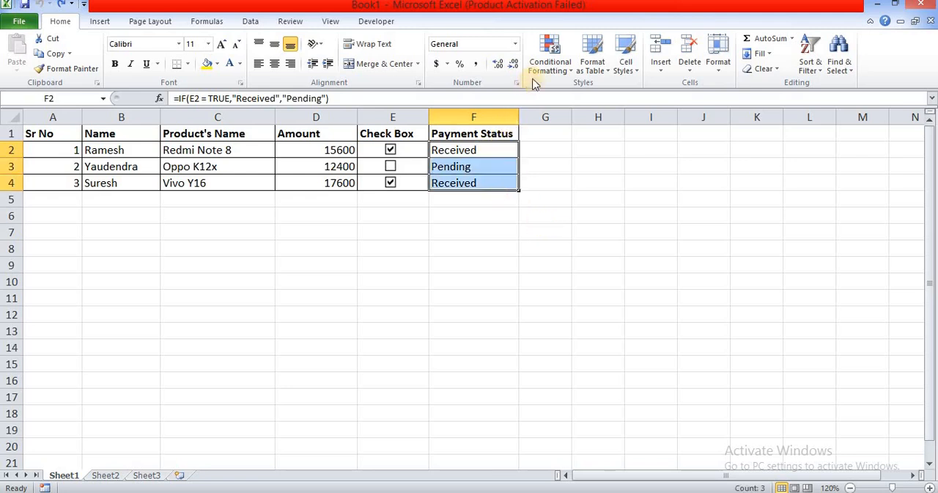
pyautogui.click(549, 63)
pyautogui.moveTo(559, 108)
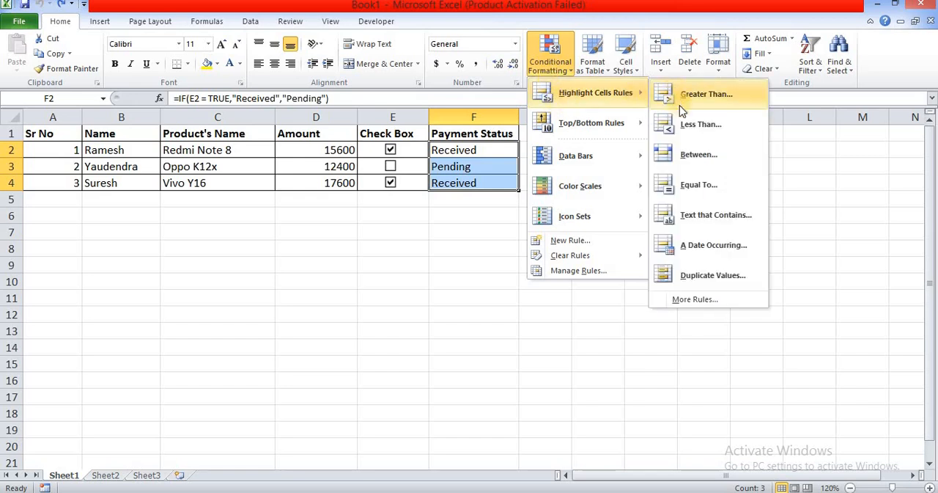
pyautogui.click(719, 215)
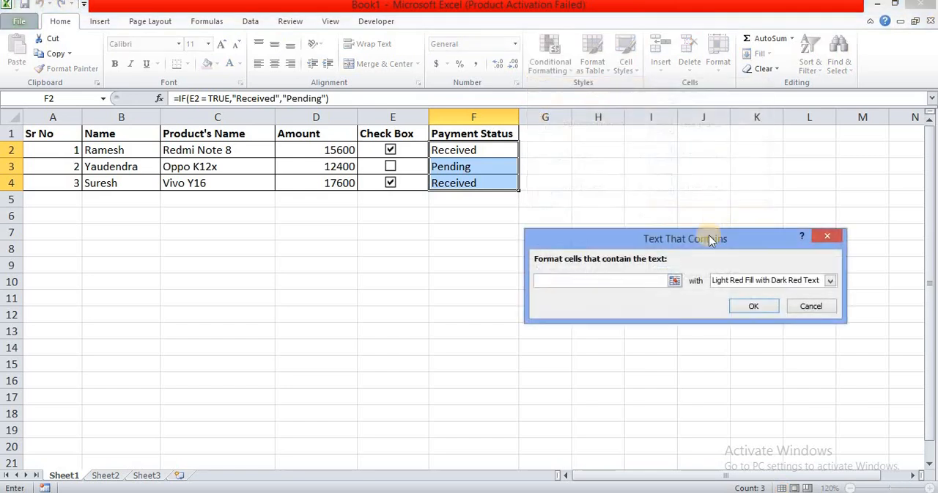
pyautogui.write('Received')
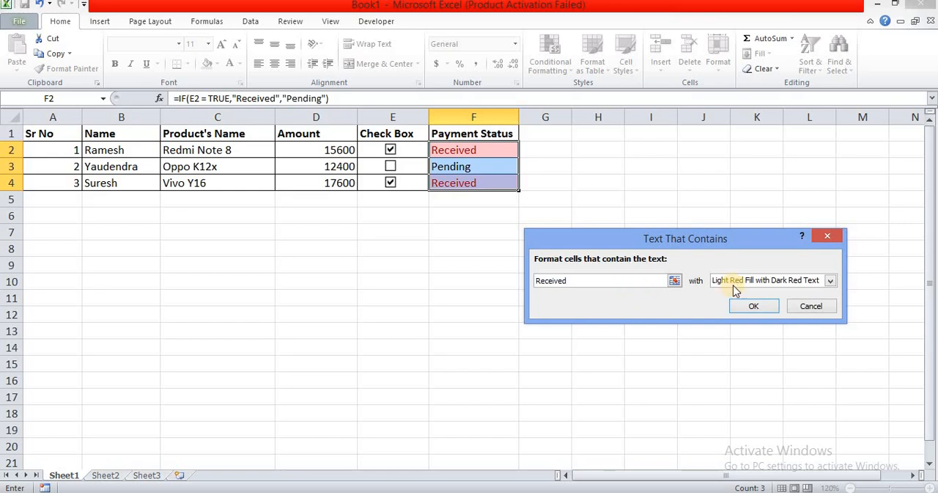
# Step: Give the Received rule a custom two-color gradient fill with green as Color 1 and white as Color 2
pyautogui.click(832, 280)
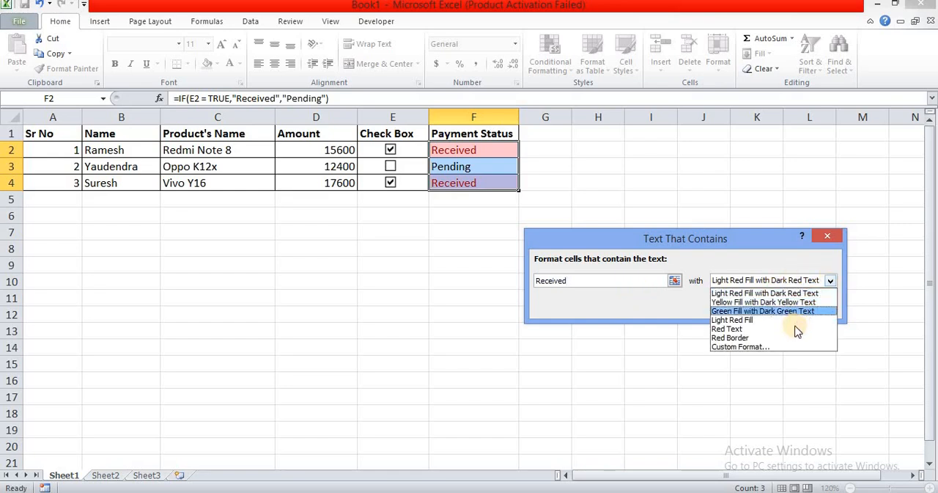
pyautogui.click(790, 348)
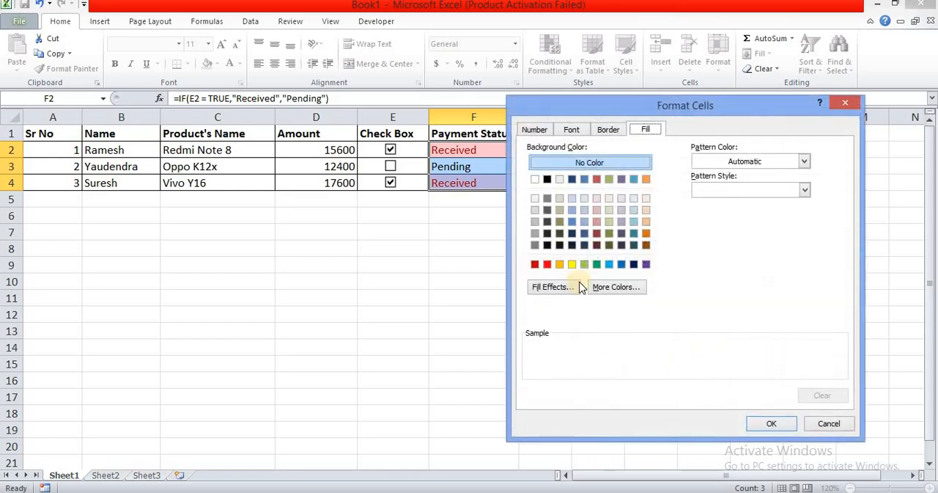
pyautogui.click(645, 130)
pyautogui.click(549, 289)
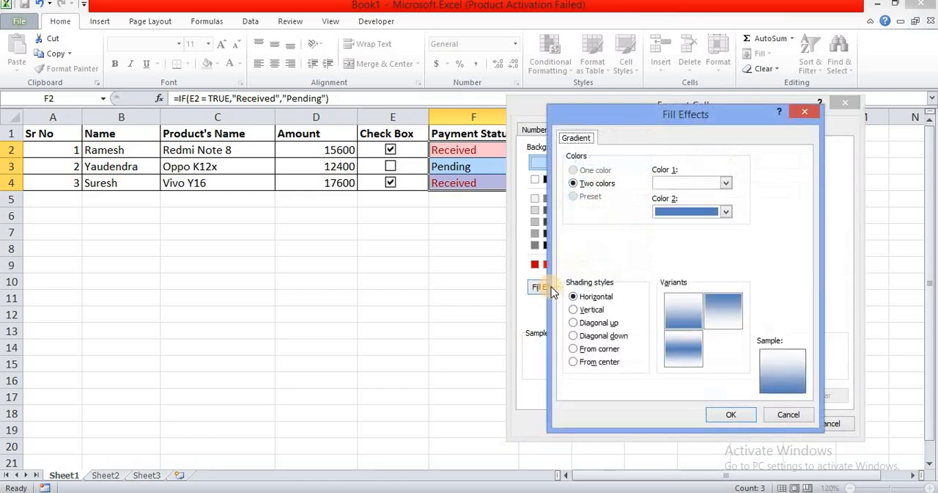
pyautogui.click(725, 184)
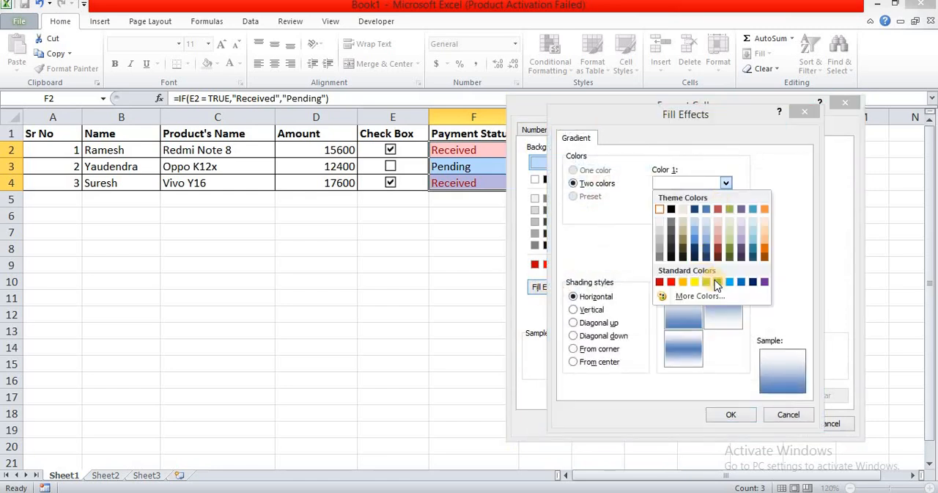
pyautogui.click(717, 283)
pyautogui.click(712, 211)
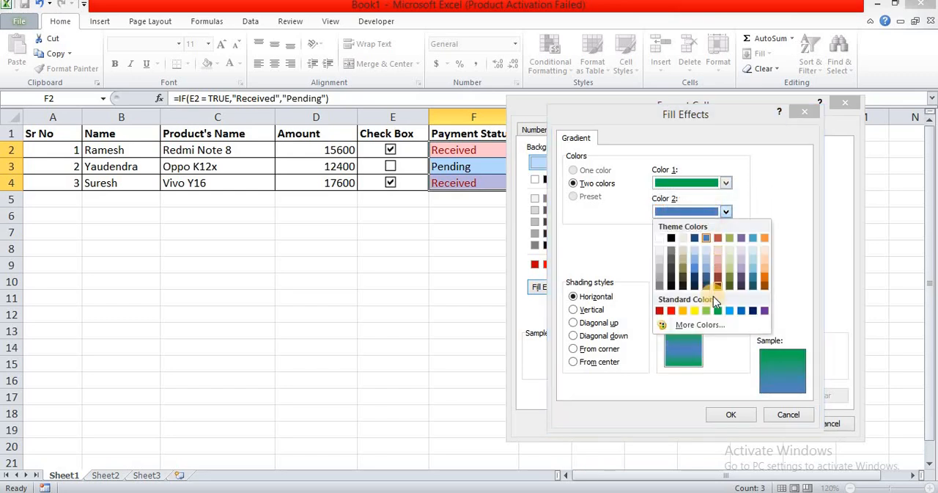
pyautogui.click(659, 238)
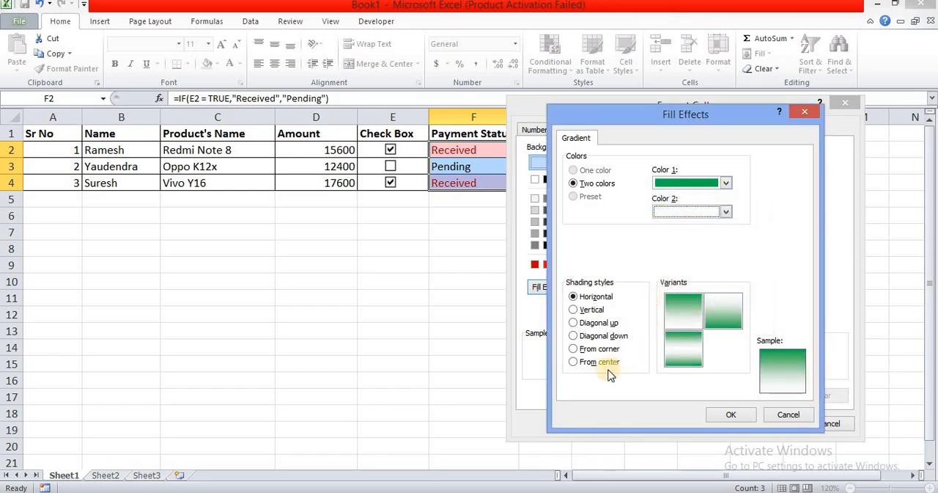
# Step: Set the green gradient's shading style to From center and apply the Received rule
pyautogui.click(575, 362)
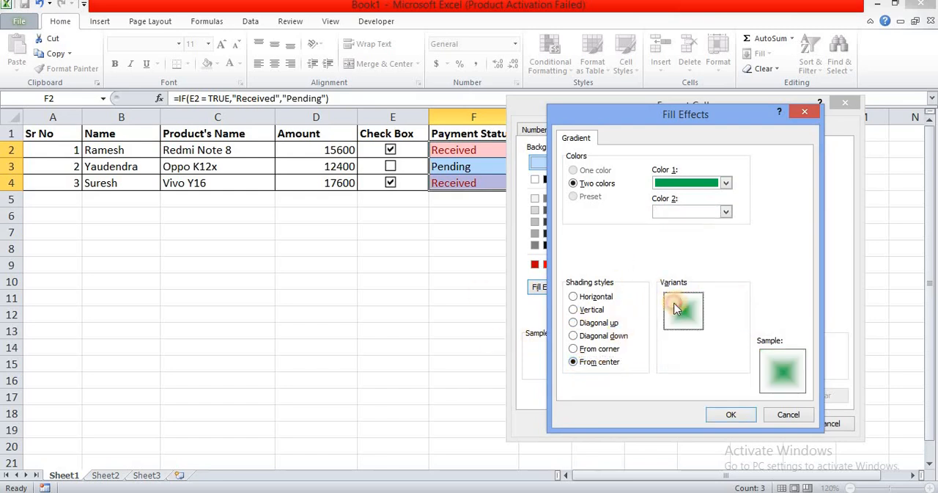
pyautogui.click(730, 414)
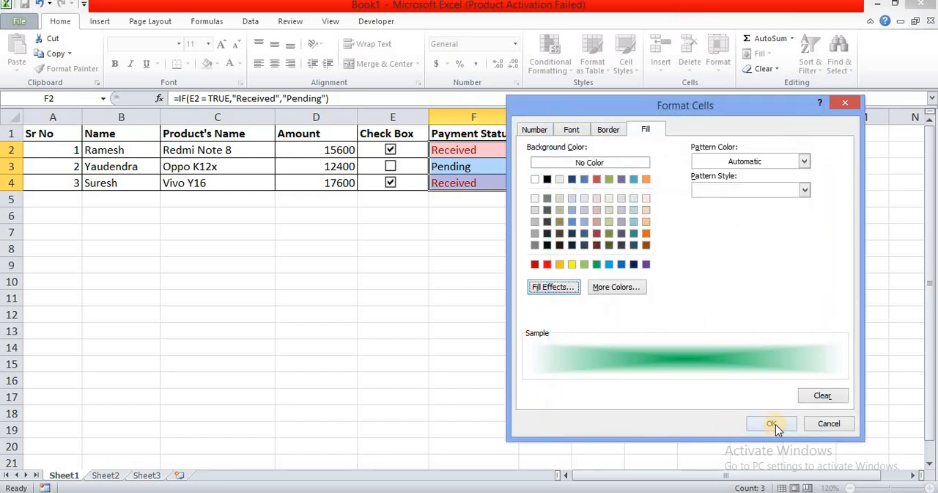
pyautogui.click(776, 423)
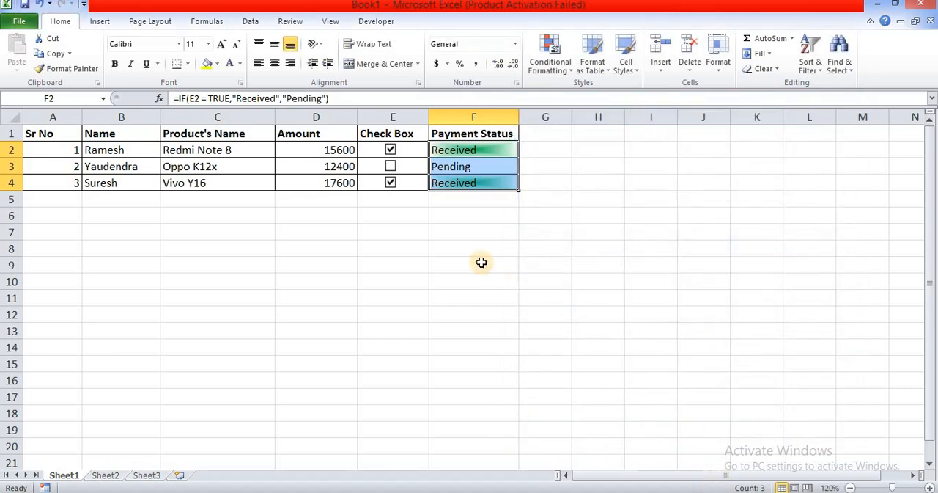
pyautogui.click(481, 264)
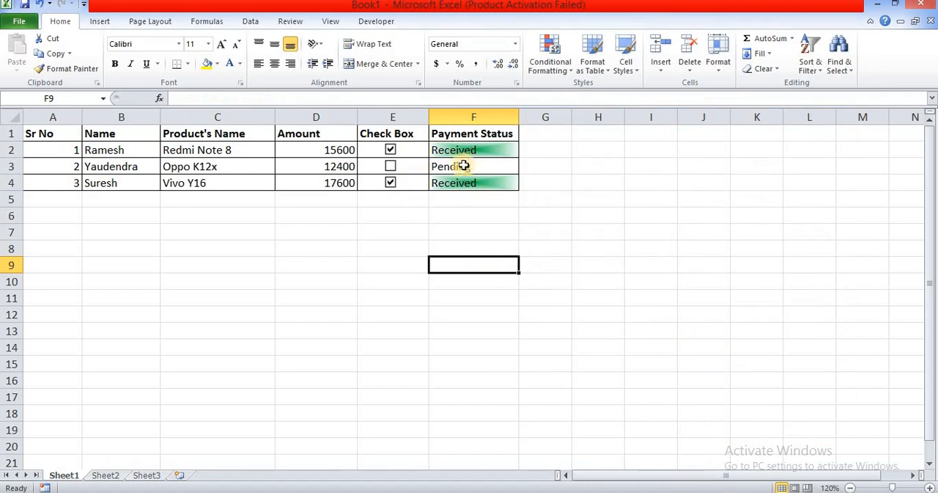
# Step: Start a second Text that Contains conditional formatting rule on cells F2:F4 for the text Pending
pyautogui.moveTo(466, 149); pyautogui.dragTo(473, 180)
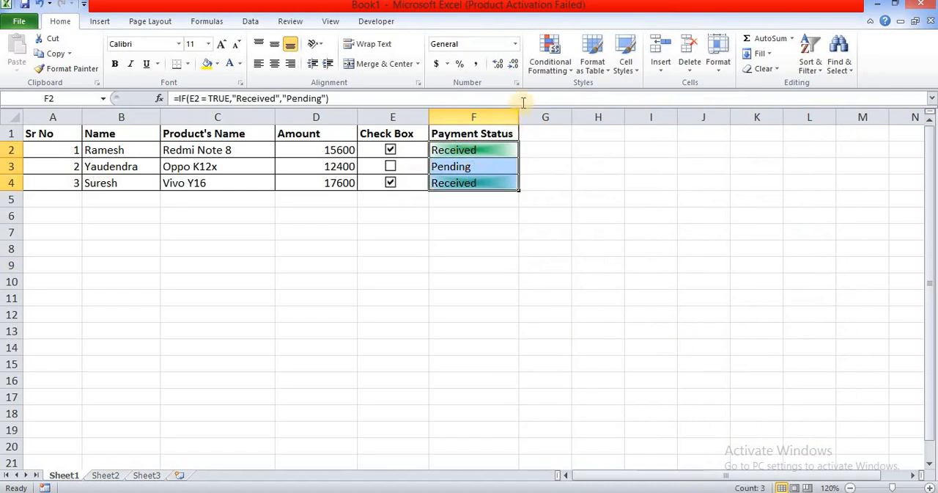
pyautogui.click(549, 61)
pyautogui.moveTo(620, 100)
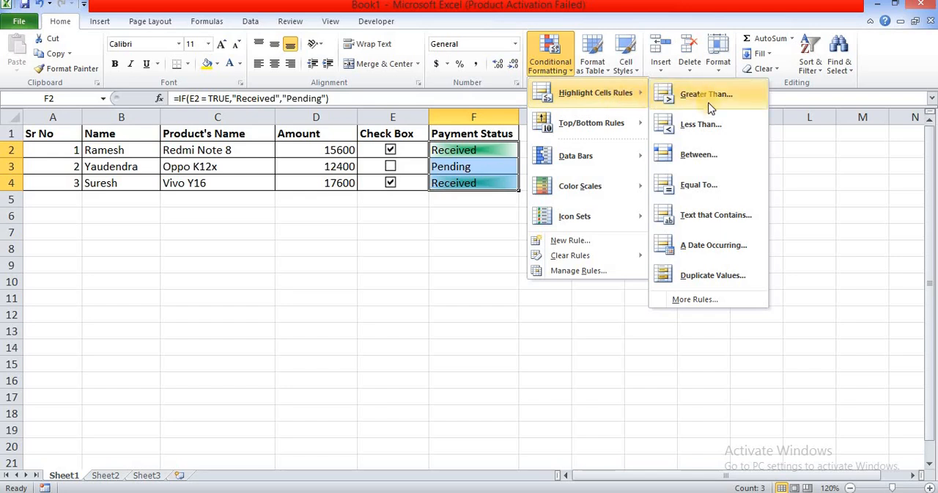
pyautogui.click(728, 222)
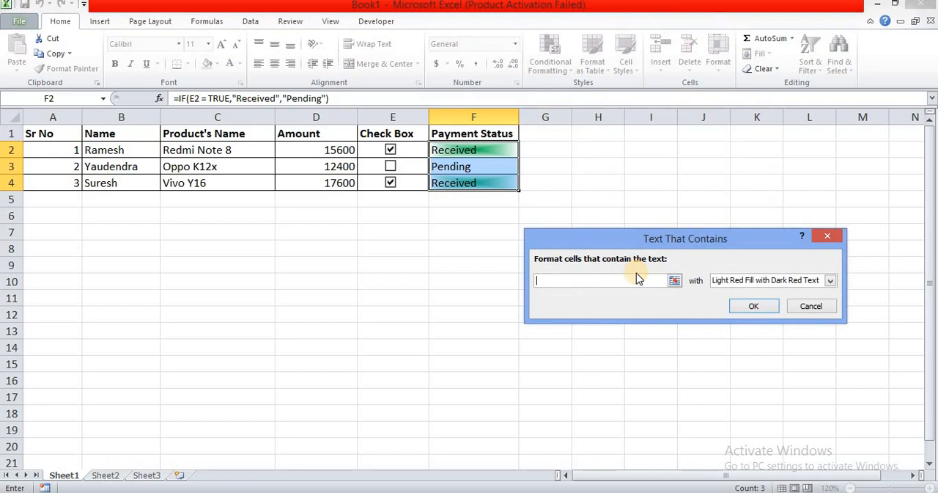
pyautogui.write('Pen')
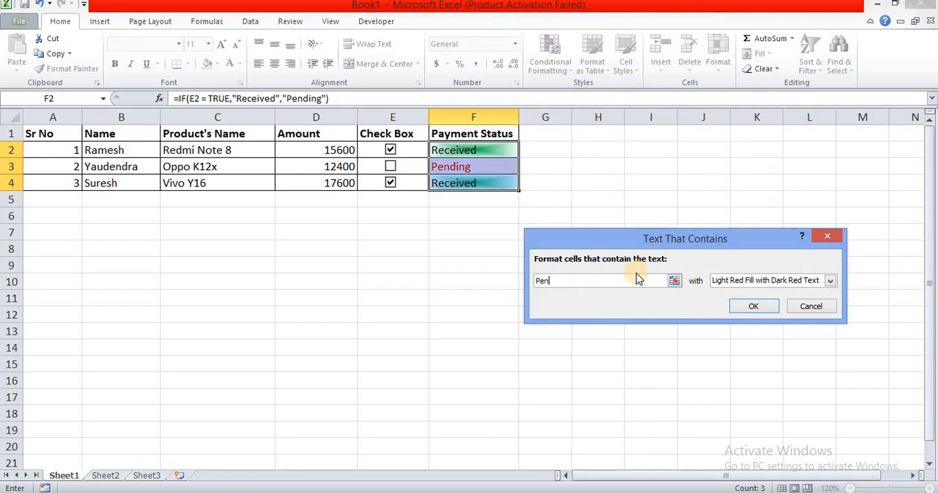
pyautogui.write('ding')
# Step: Give the Pending rule a custom two-color gradient fill with red as Color 1 and white as Color 2
pyautogui.click(831, 281)
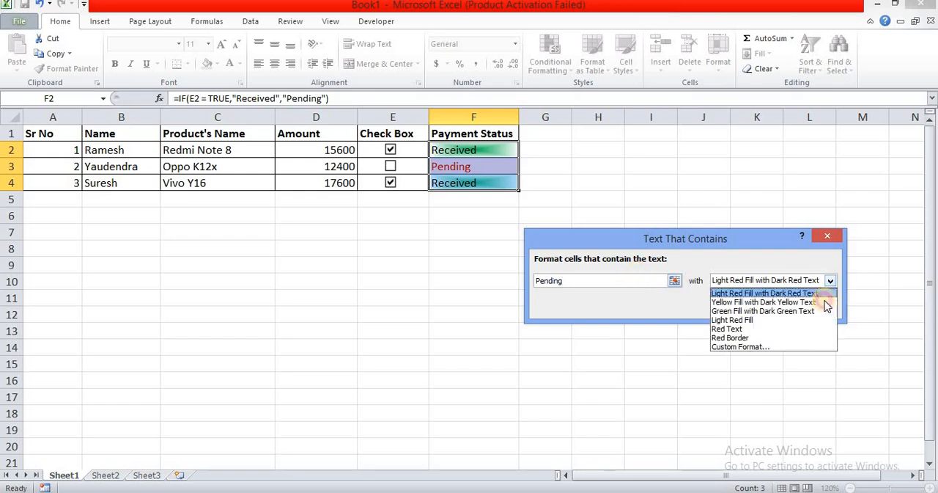
pyautogui.click(776, 356)
pyautogui.click(645, 128)
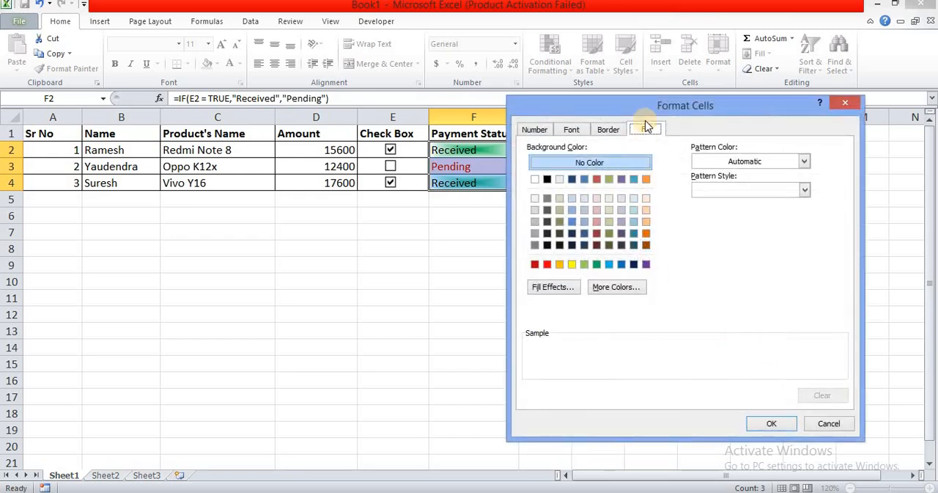
pyautogui.click(542, 286)
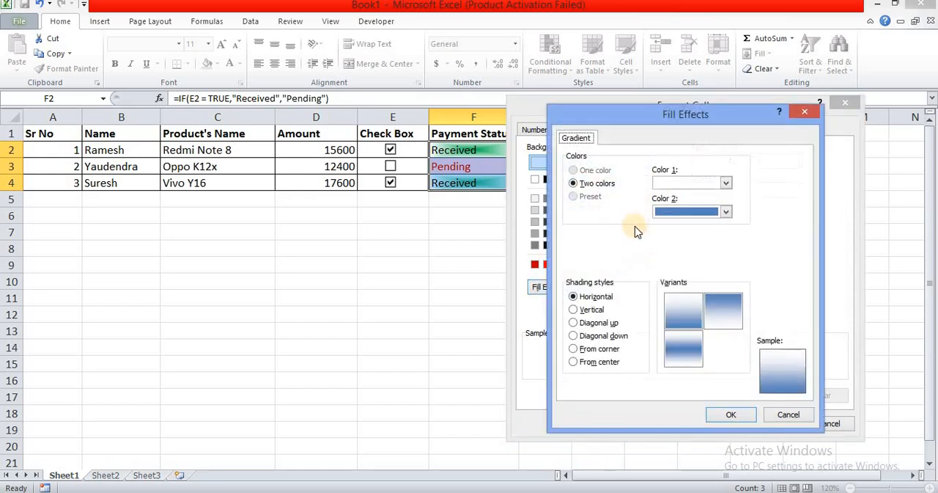
pyautogui.click(690, 184)
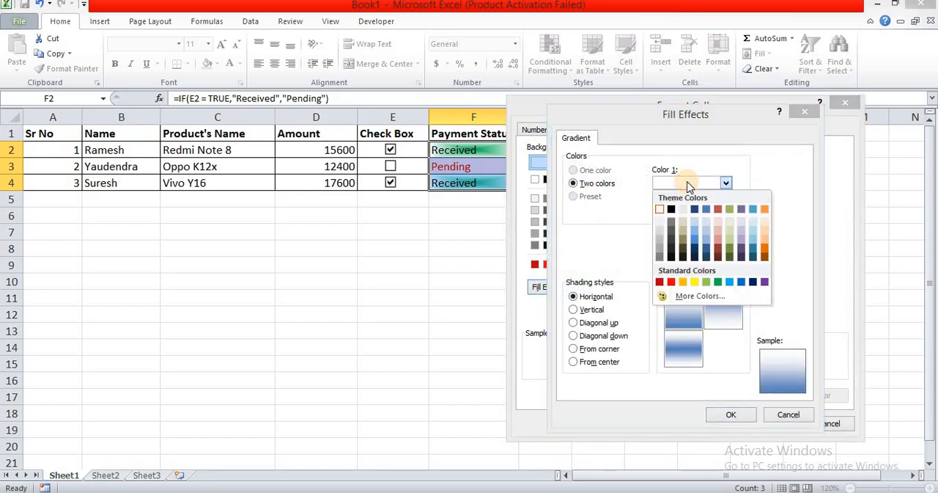
pyautogui.click(670, 283)
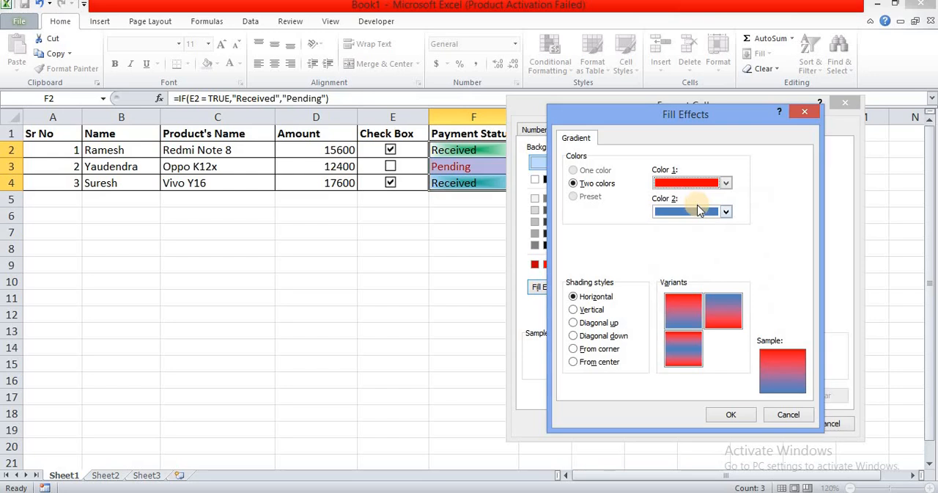
pyautogui.click(696, 211)
pyautogui.click(660, 238)
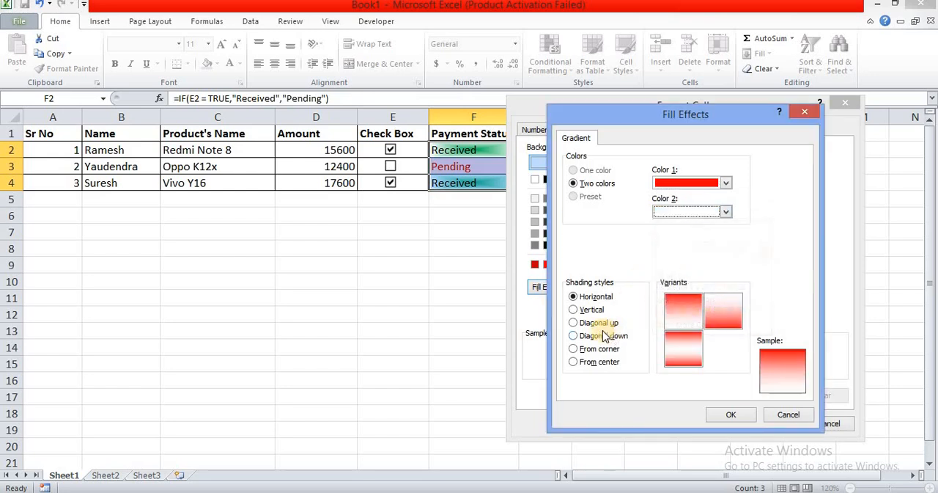
# Step: Set the red gradient's shading style to From center and apply the Pending rule
pyautogui.click(574, 362)
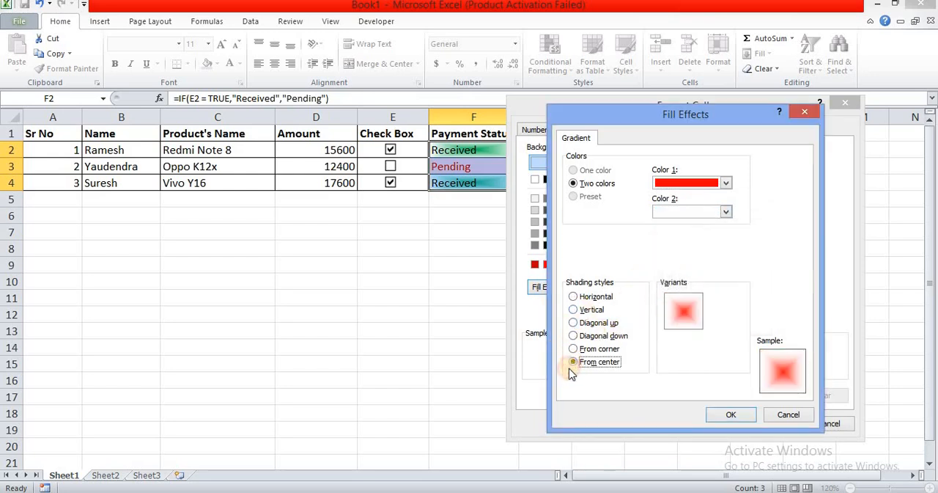
pyautogui.click(690, 317)
pyautogui.click(745, 415)
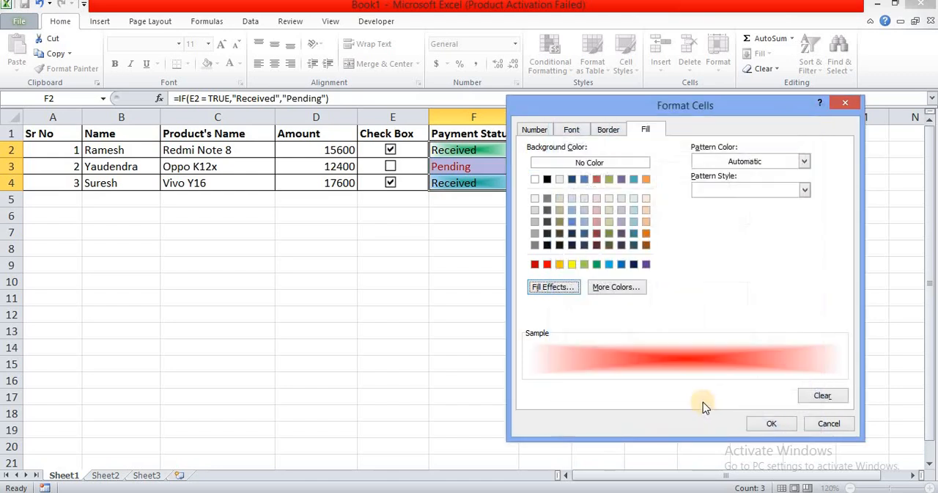
pyautogui.click(764, 423)
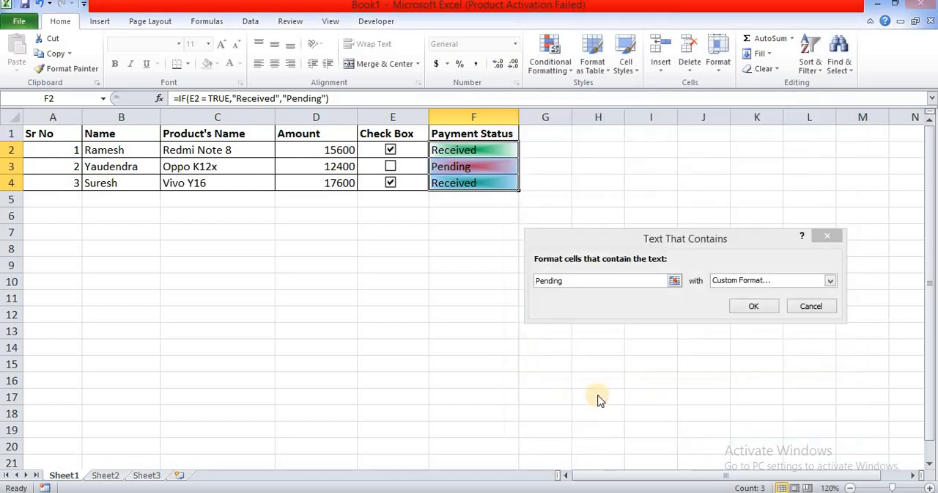
pyautogui.click(743, 305)
pyautogui.click(557, 279)
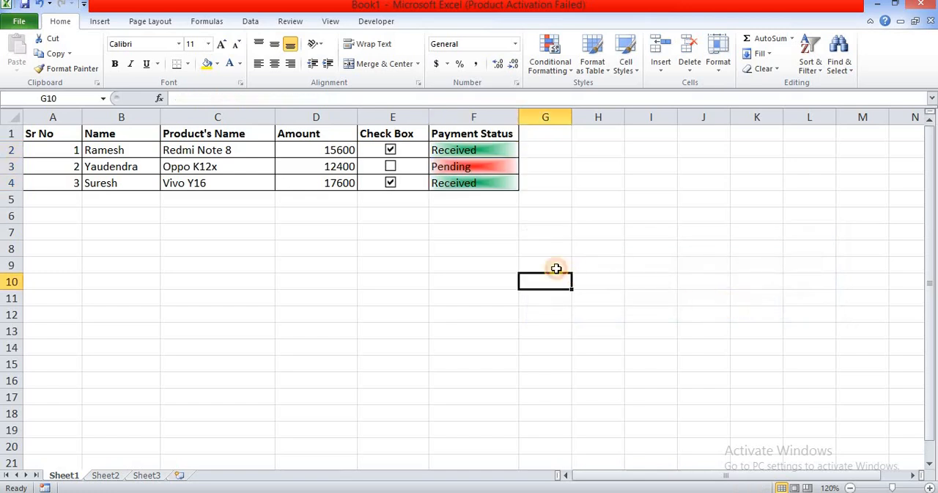
# Step: Test the status formatting by toggling the check boxes in rows 2 to 4 until all are clear, and finish with all three ticked
pyautogui.click(390, 151)
pyautogui.click(390, 167)
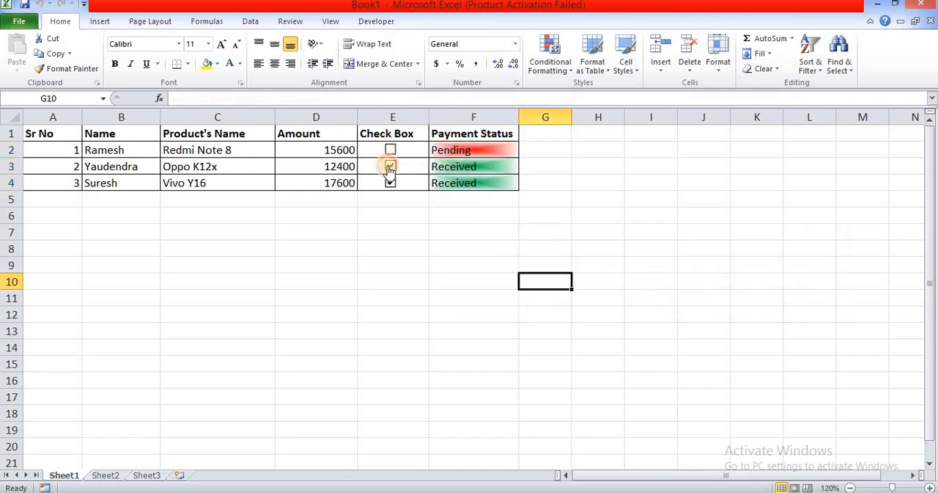
pyautogui.click(390, 184)
pyautogui.click(390, 166)
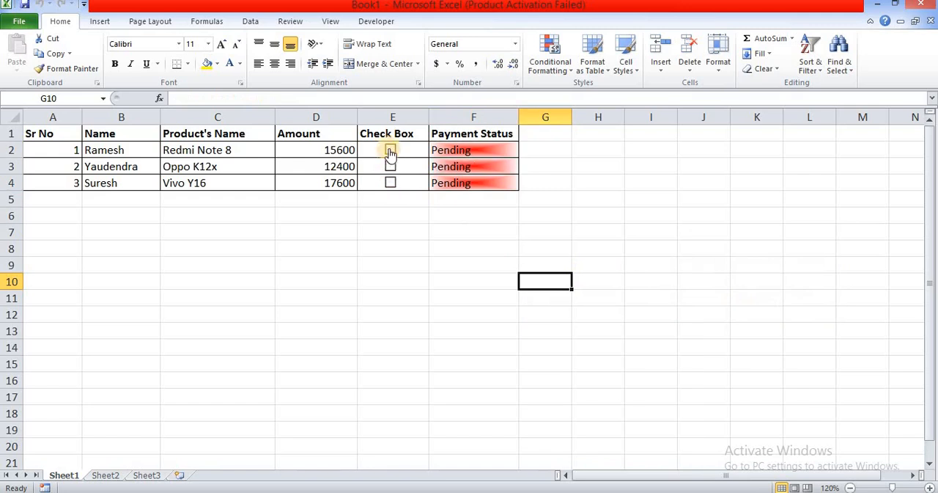
pyautogui.click(390, 150)
pyautogui.click(391, 166)
pyautogui.click(390, 183)
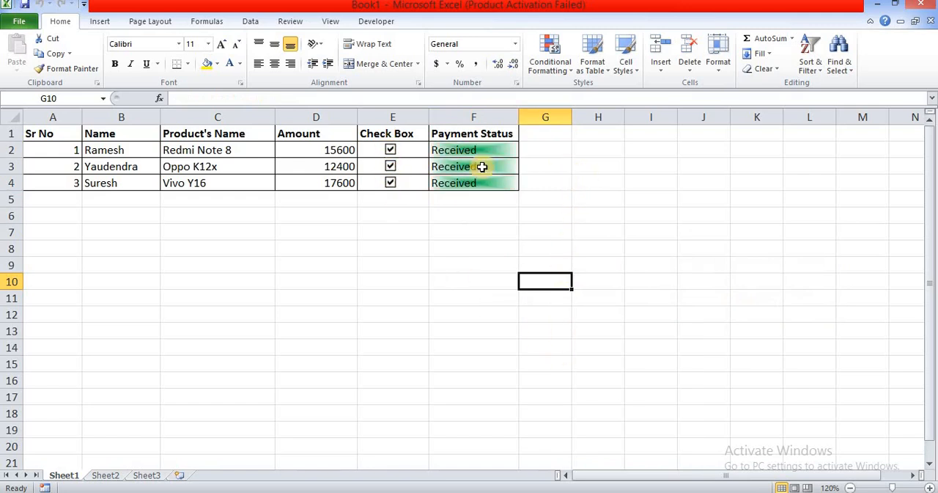
pyautogui.click(44, 136)
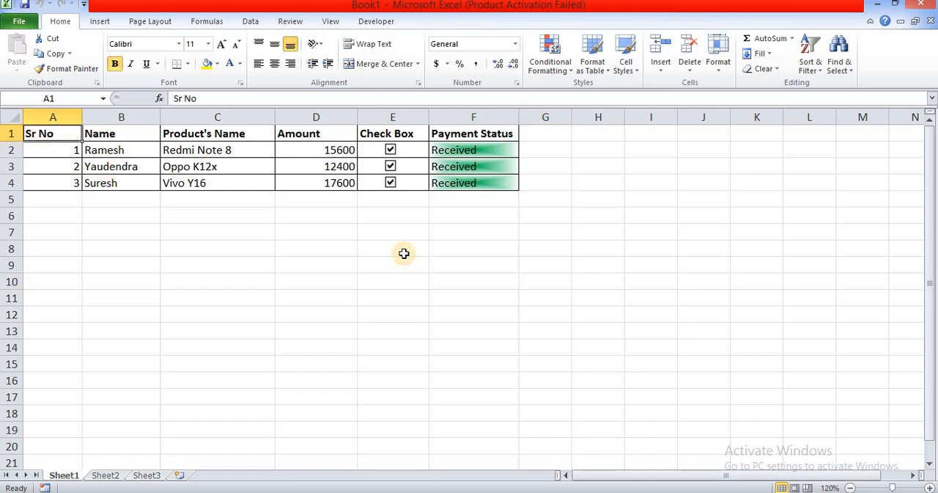